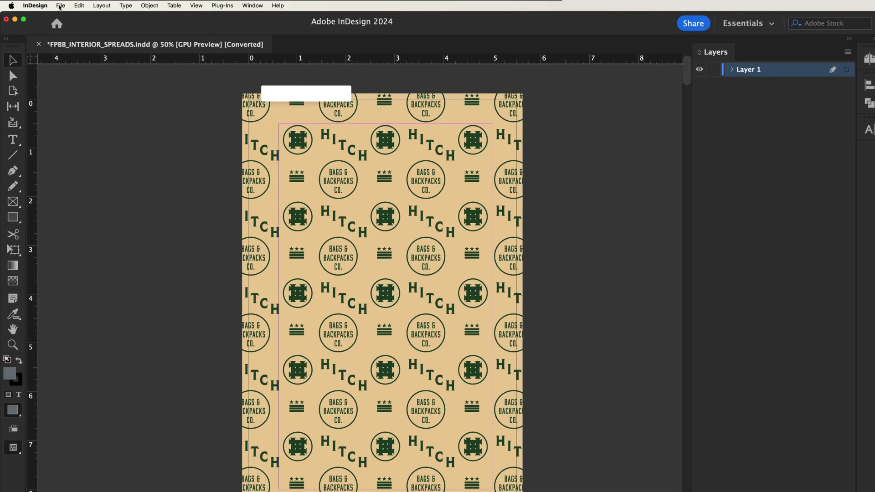
Step: Leave Creative Cloud and bring up the Hitch bags-and-backpacks booklet in InDesign 2024
click(60, 6)
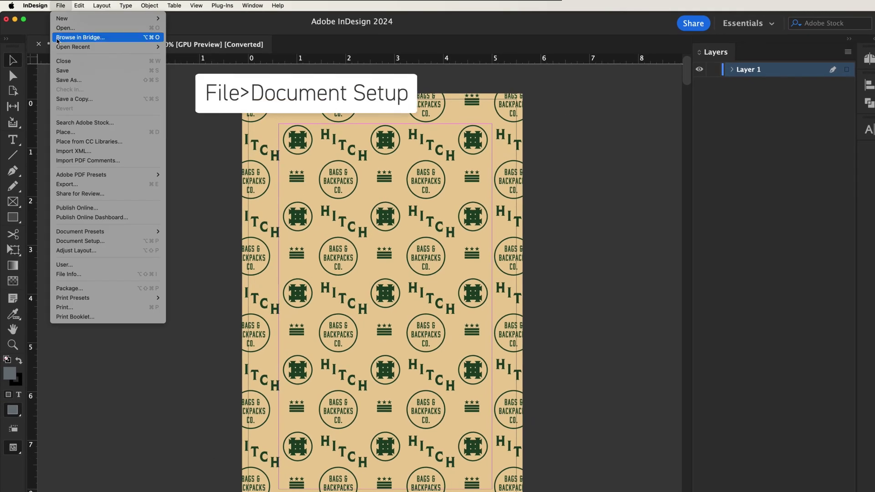
Step: In Document Setup, check the 5.5 × 8.5 in page size and enter a linked 0.125 in bleed
click(95, 243)
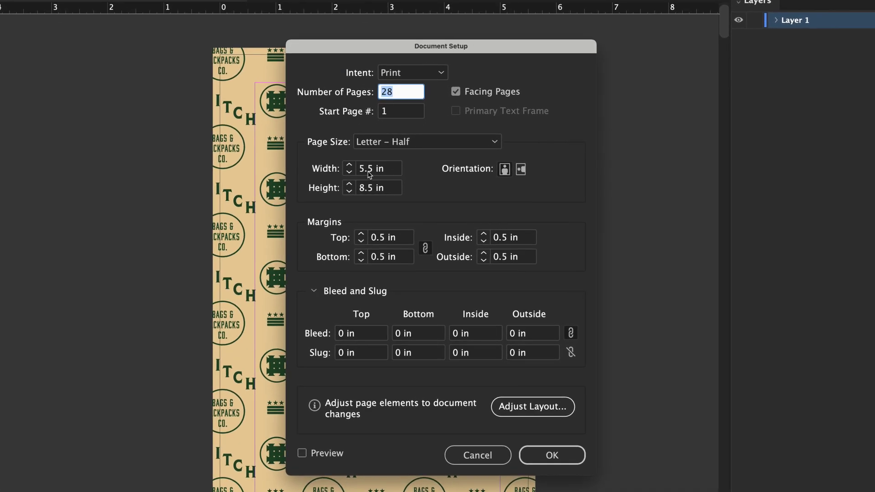
double_click(369, 172)
double_click(370, 190)
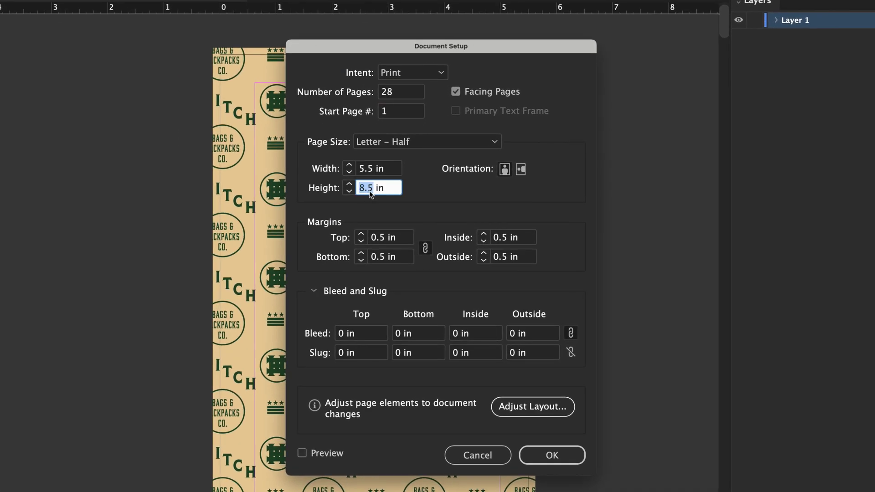
click(342, 335)
text(.125)
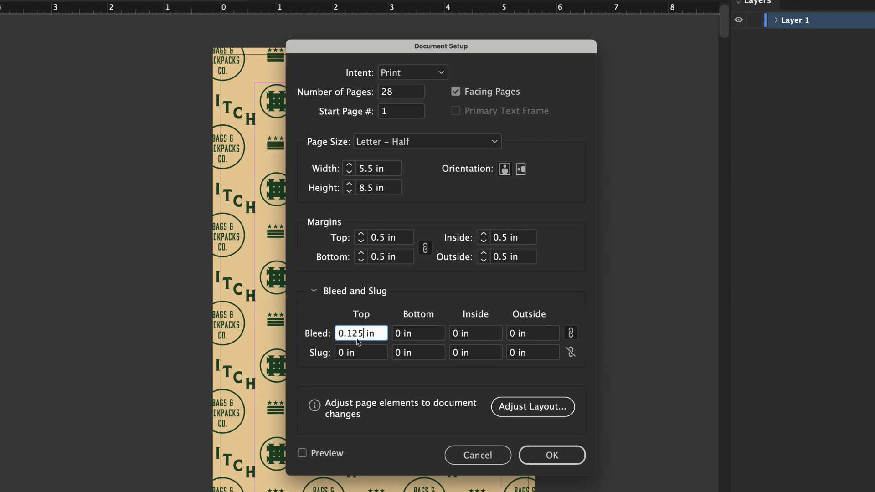
click(400, 337)
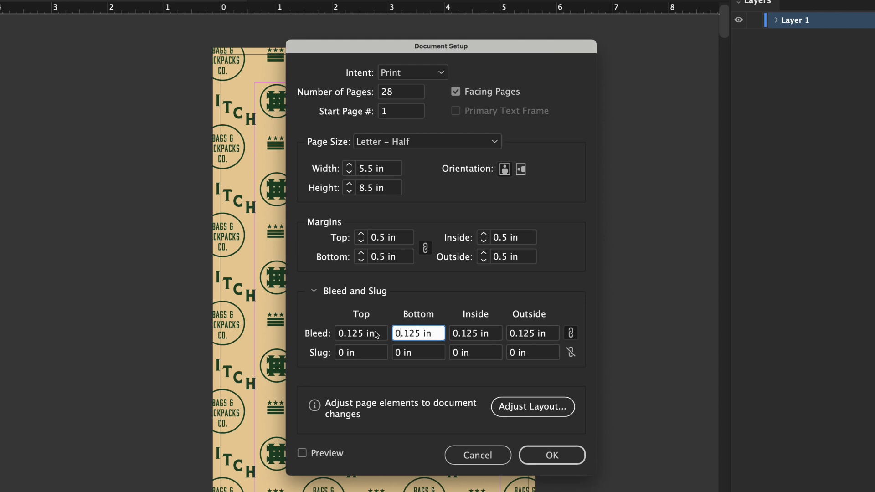
Step: Correct the top bleed back to 0.125 in on all sides and confirm Document Setup
click(351, 334)
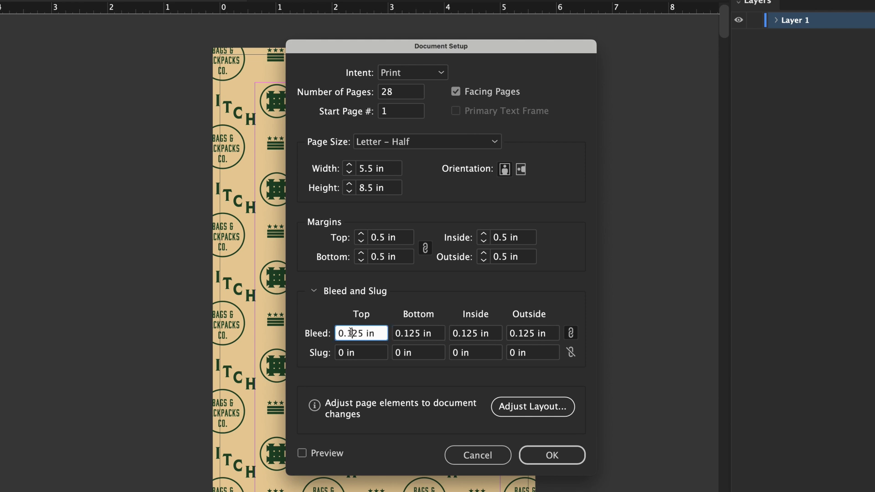
key(BackSpace)
click(411, 335)
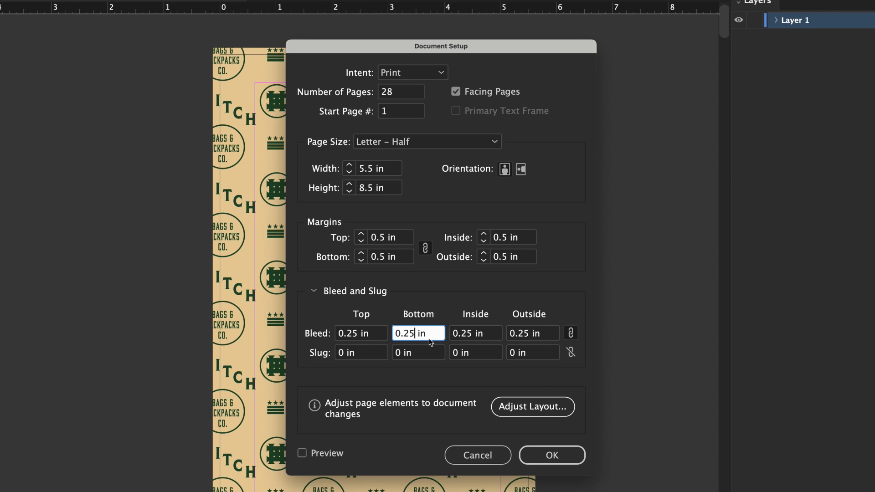
click(347, 333)
text(1)
click(396, 333)
click(528, 450)
click(79, 6)
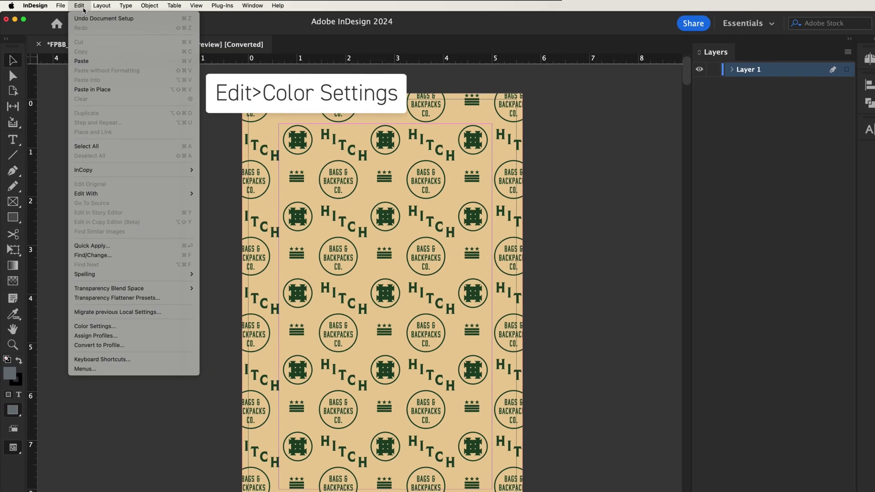
click(93, 326)
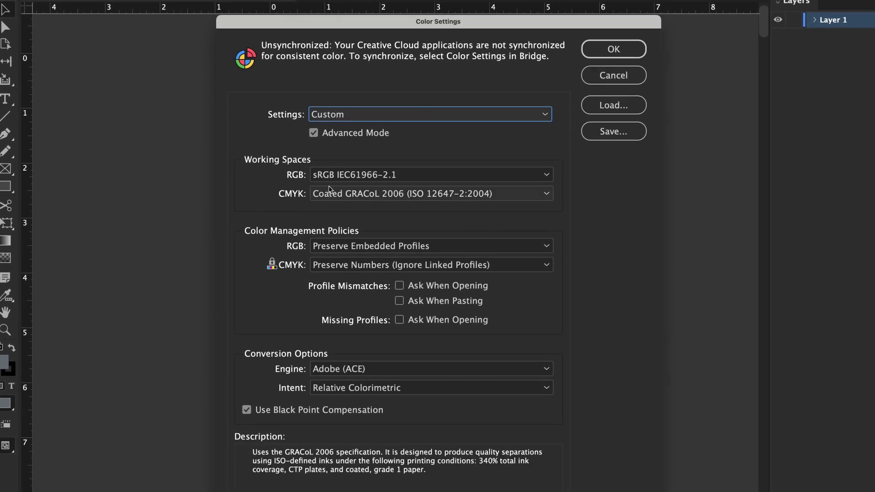
click(331, 194)
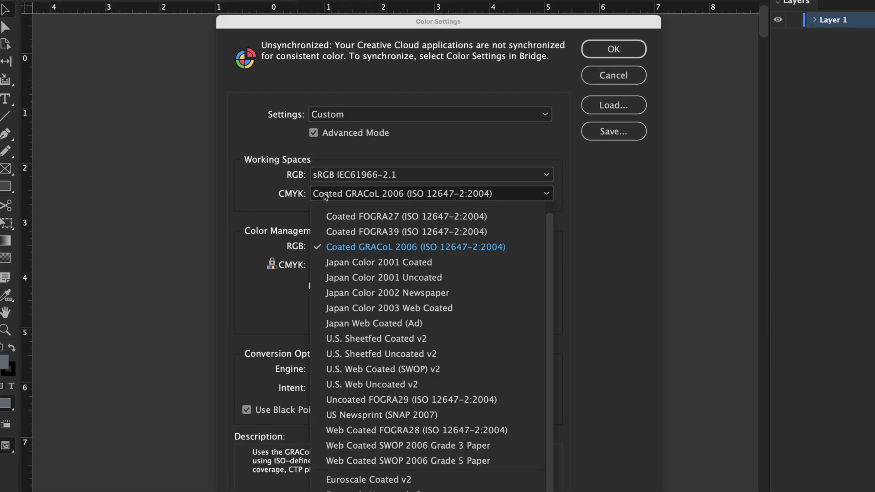
click(363, 249)
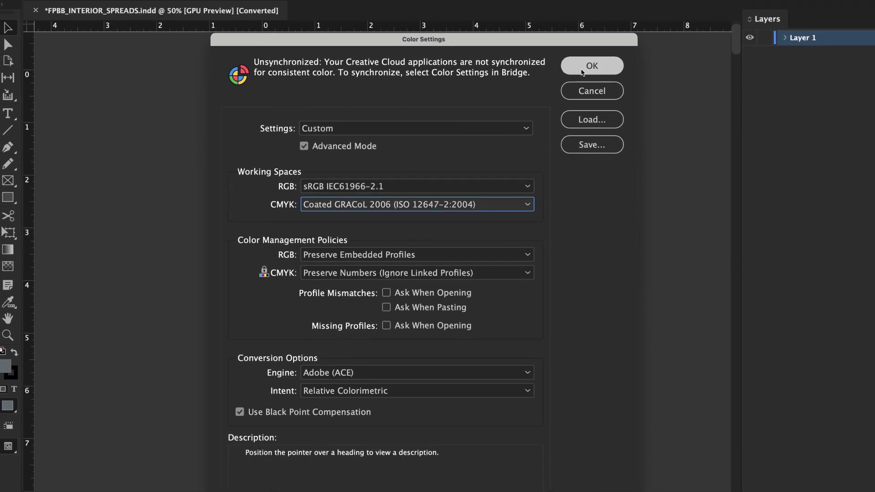
click(581, 72)
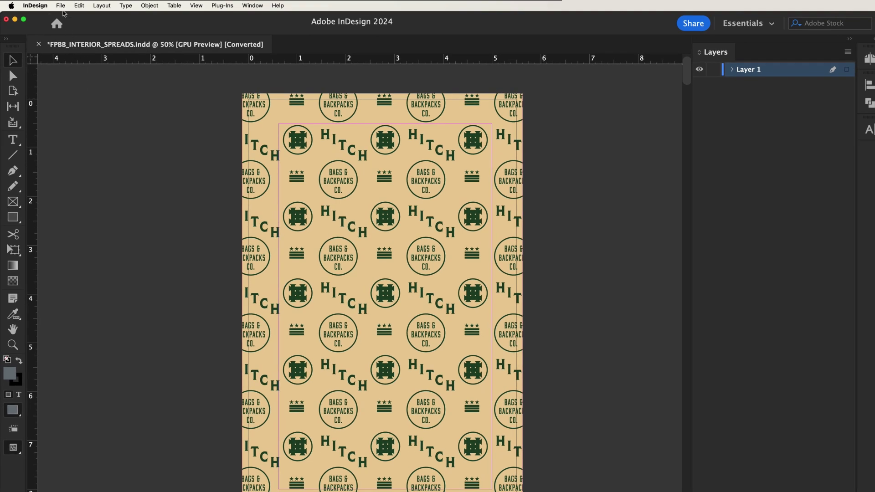
Step: Export with the [PDF/X-4:2008] preset as HITCH Booklet.pdf in the Booklet folder
click(60, 6)
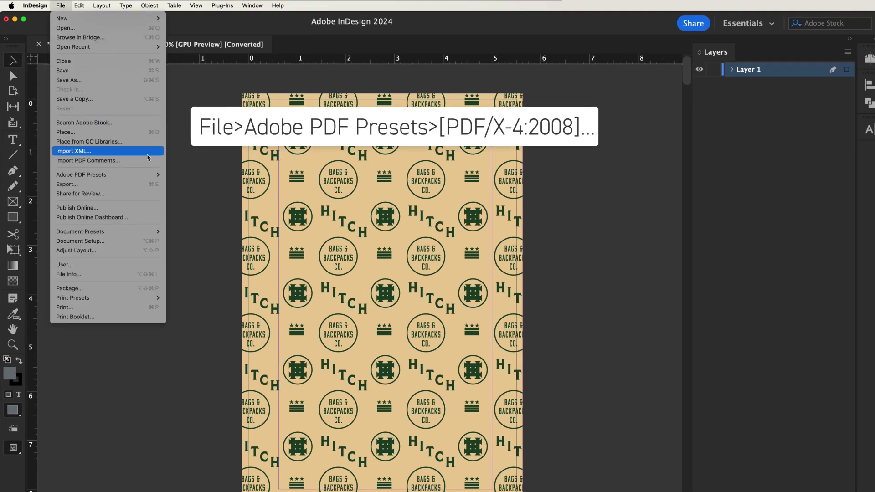
mouse_move(156, 176)
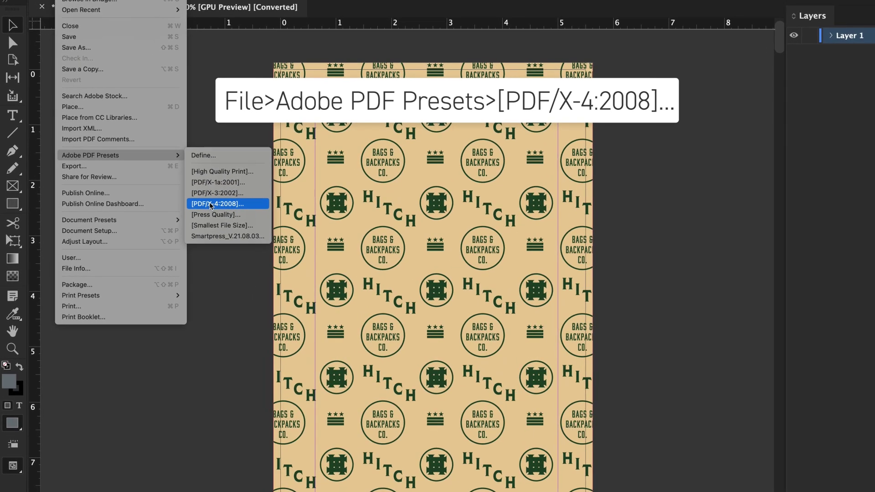
click(211, 206)
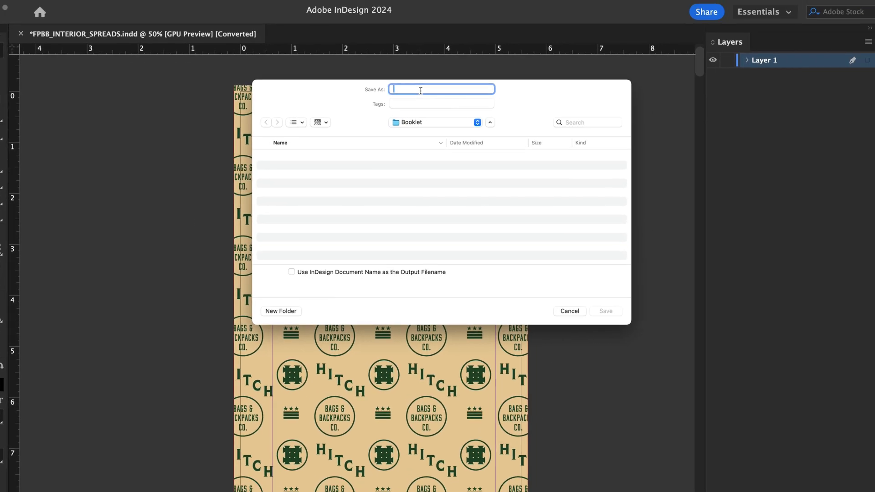
text(HITCH Booklet.pdf)
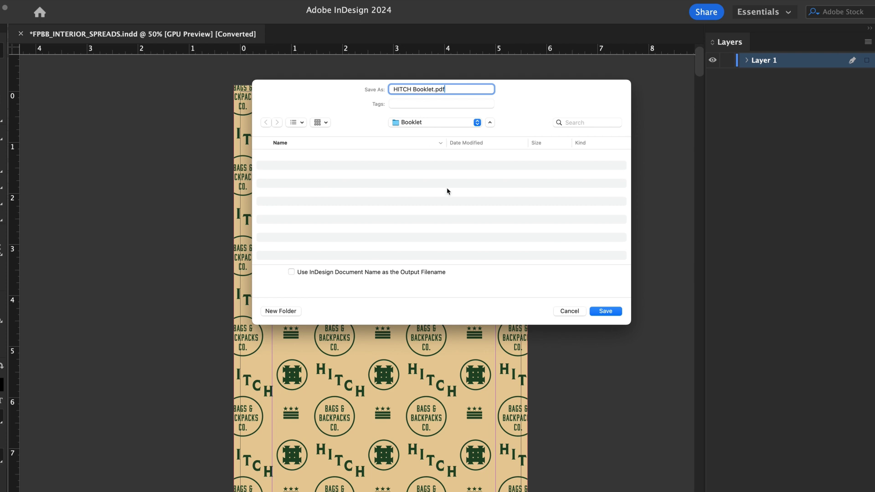
click(606, 312)
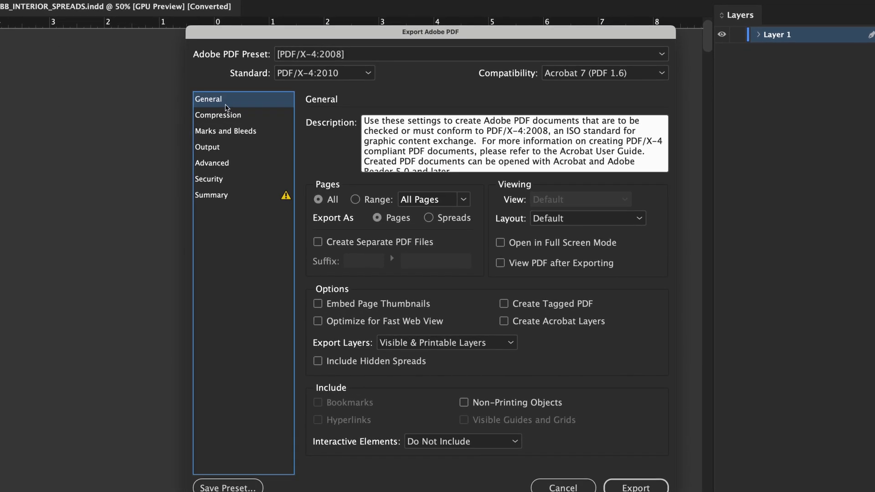
Step: Set both colour and grayscale image compression to ZIP in the PDF export
click(230, 119)
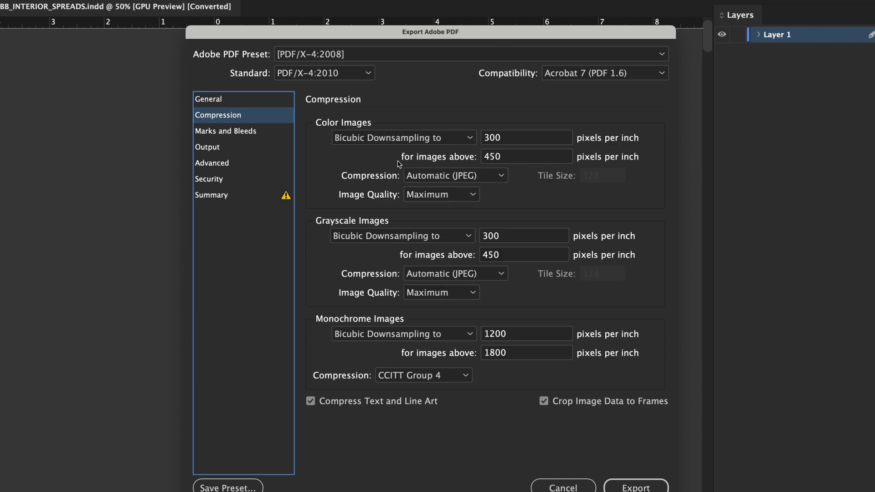
click(456, 176)
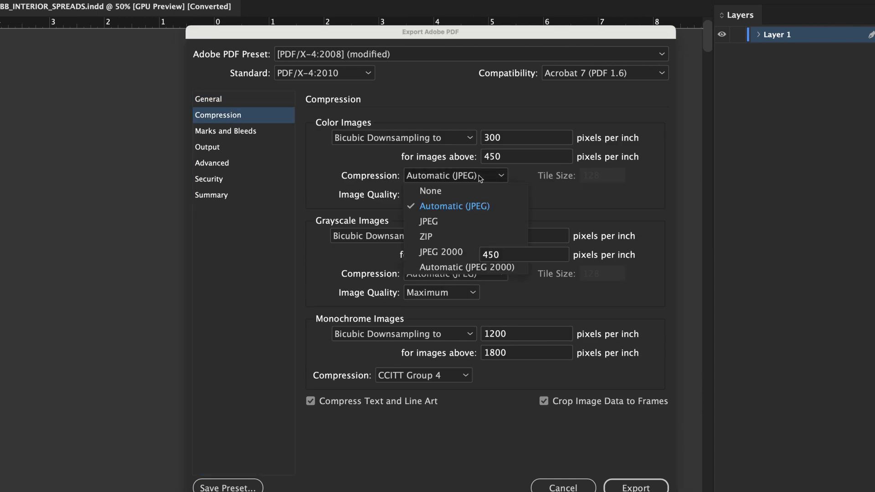
click(428, 236)
click(456, 273)
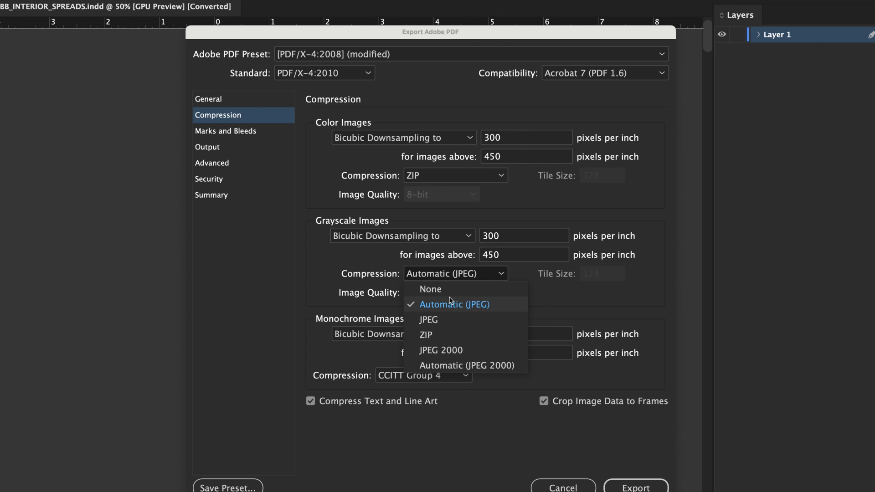
click(428, 335)
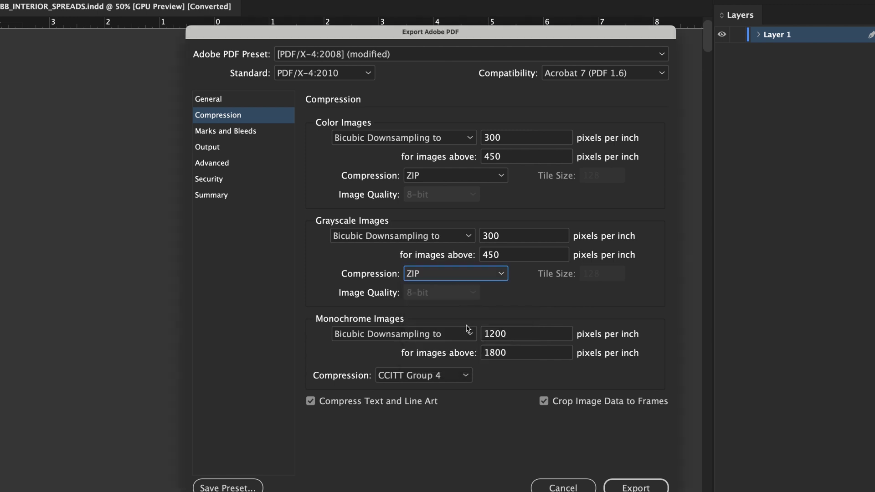
Step: Turn on Use Document Bleed Settings under Marks and Bleeds
click(248, 133)
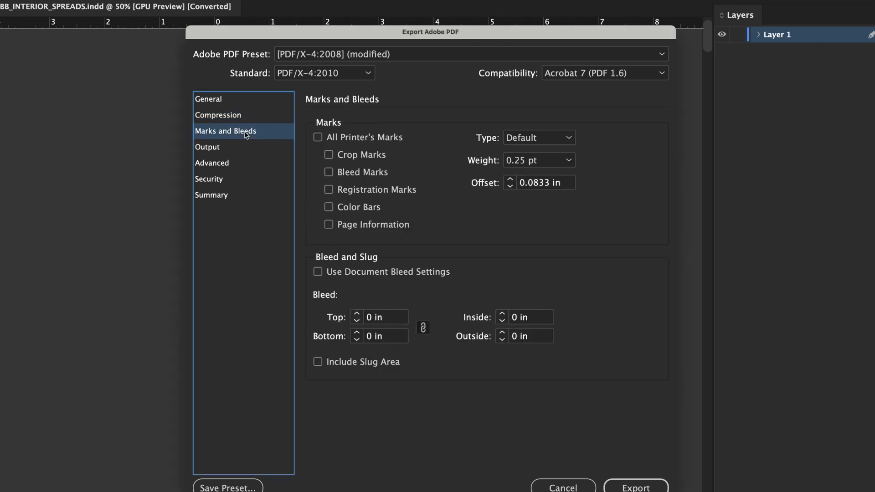
click(318, 271)
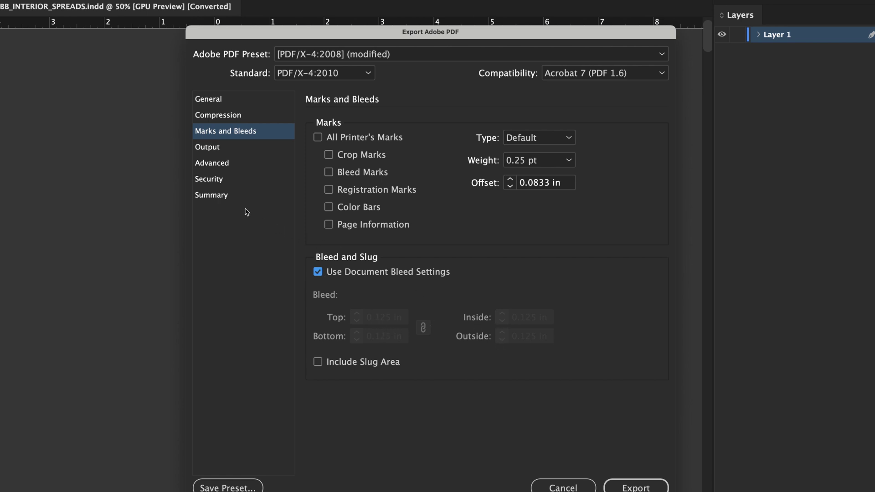
click(218, 150)
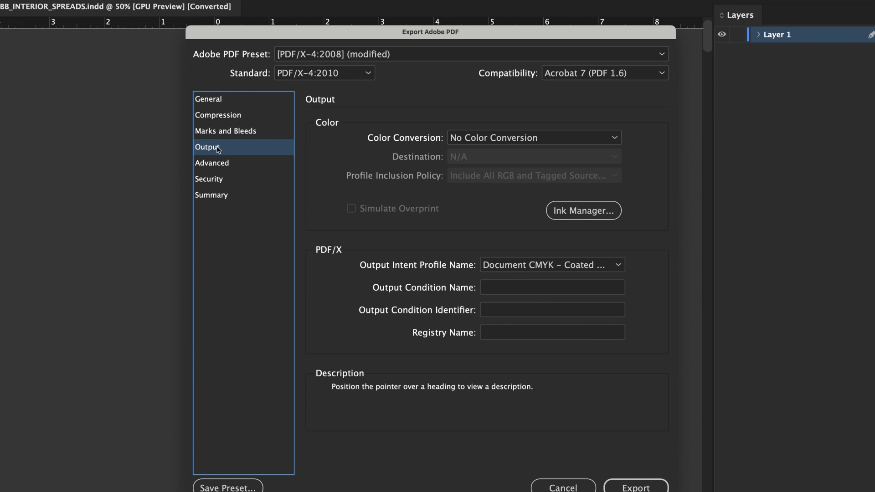
Step: Convert colours to destination Coated GRACoL 2006, keeping it as the output intent profile
click(480, 142)
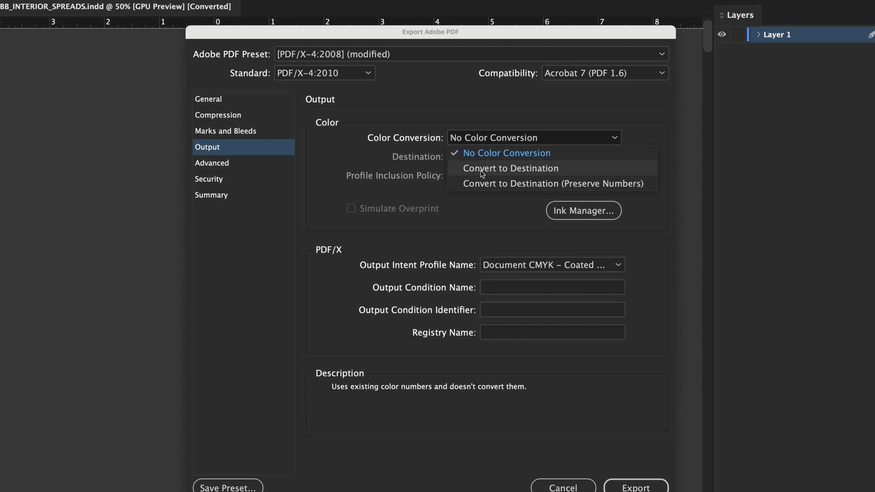
click(482, 169)
click(485, 156)
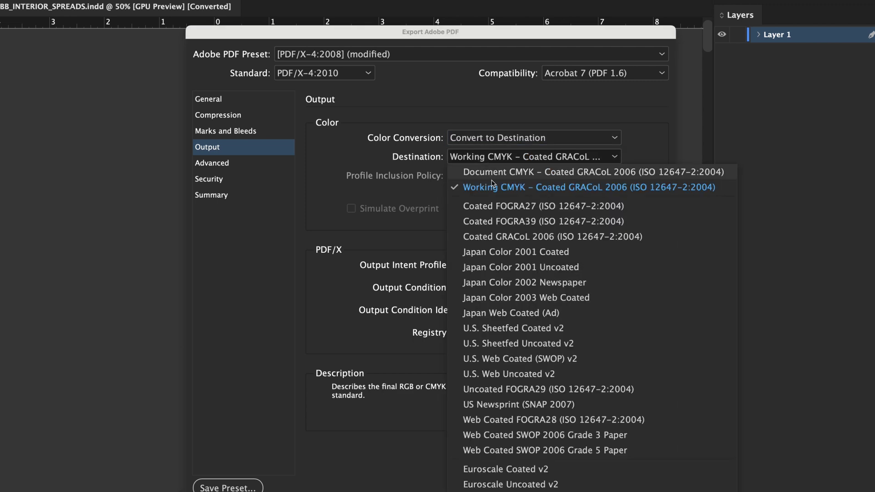
click(503, 237)
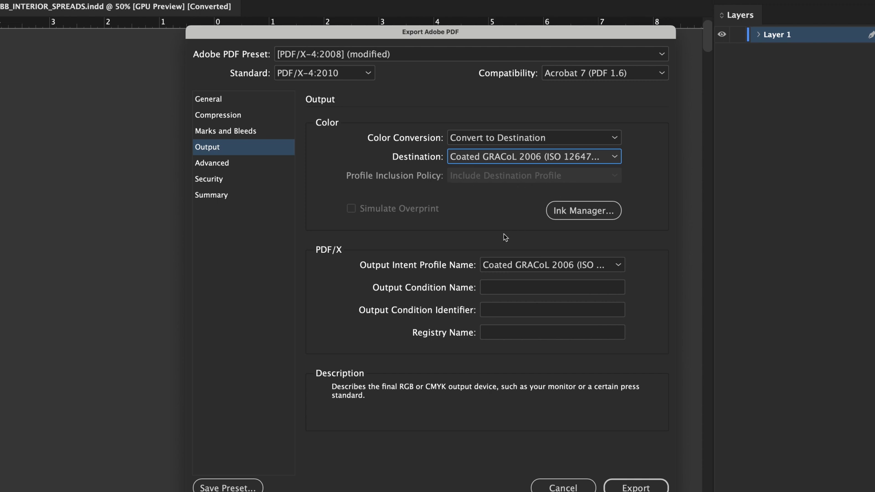
click(508, 265)
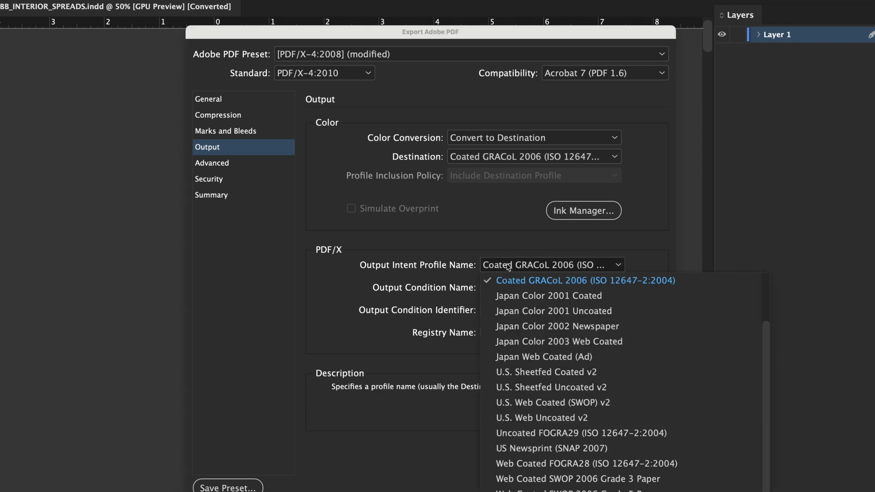
click(523, 280)
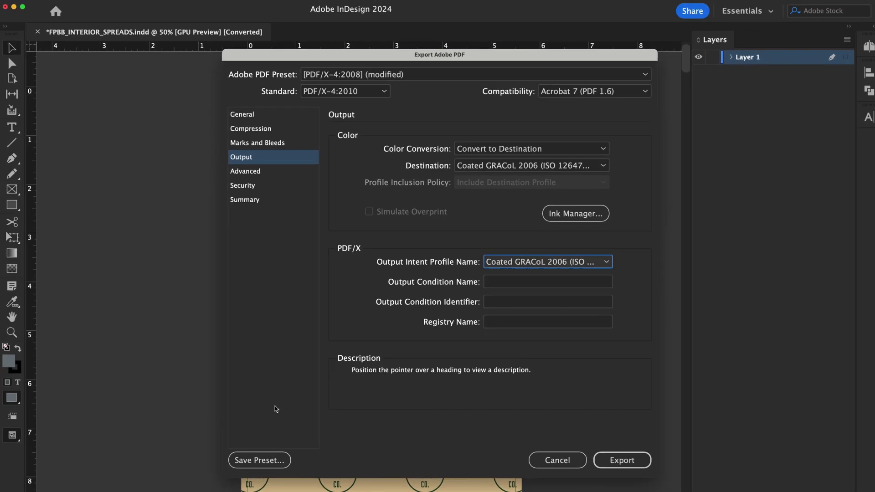
Step: Save the export settings as the Smartpress preset and export the booklet PDF
click(259, 460)
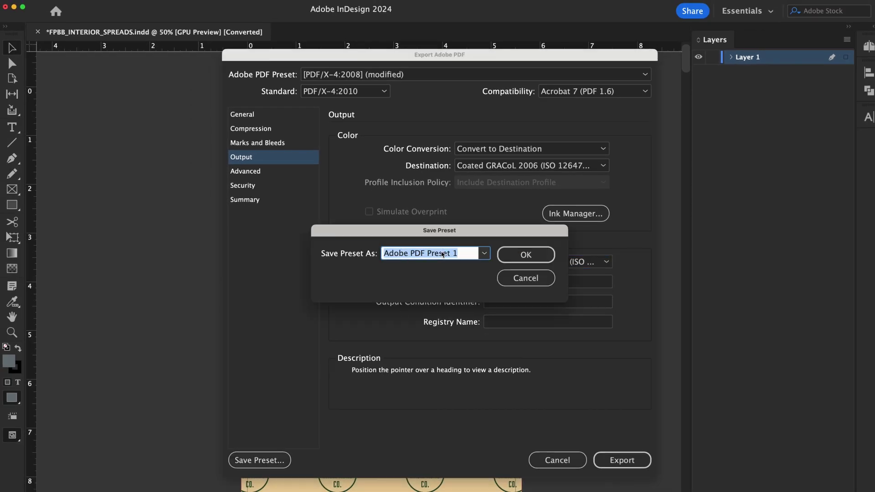
text(Smartpress)
click(530, 253)
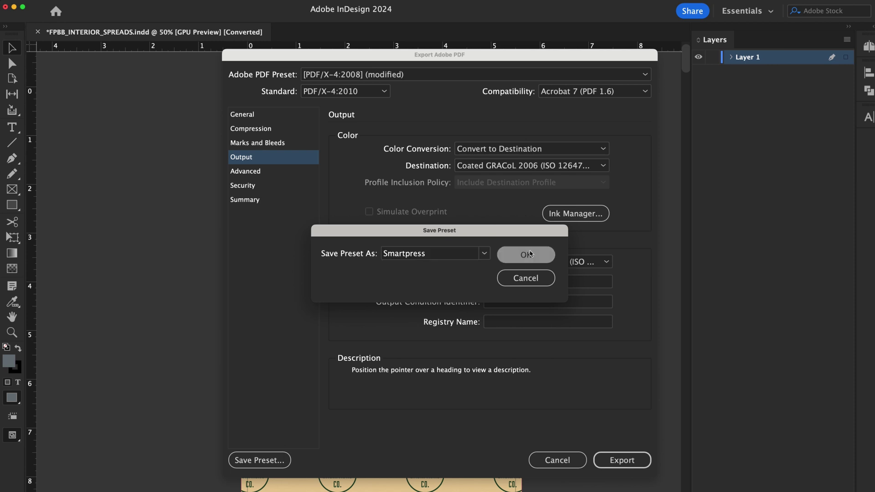
click(622, 466)
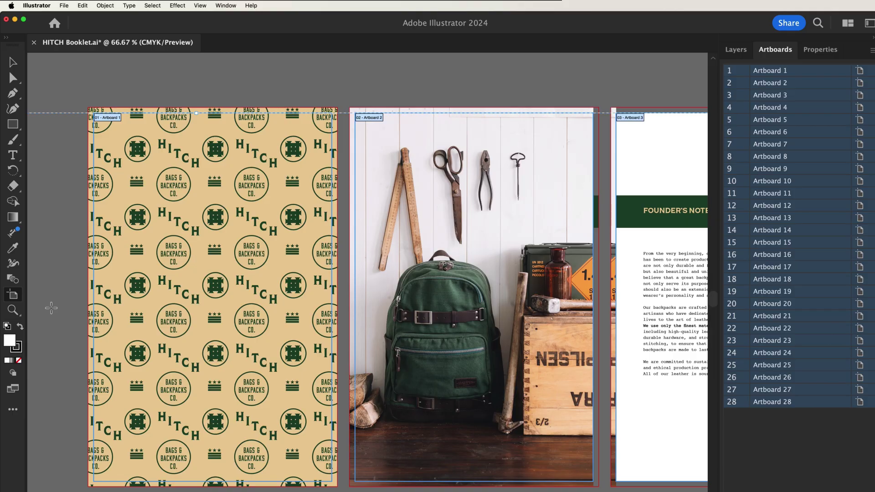
Step: In Illustrator's Document Setup, re-enter the top bleed so all four sides read 0.125 in
click(813, 53)
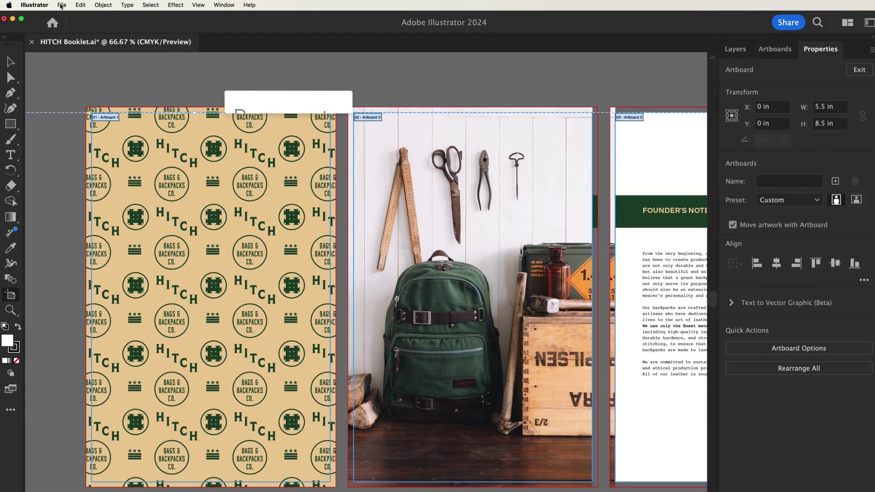
click(63, 6)
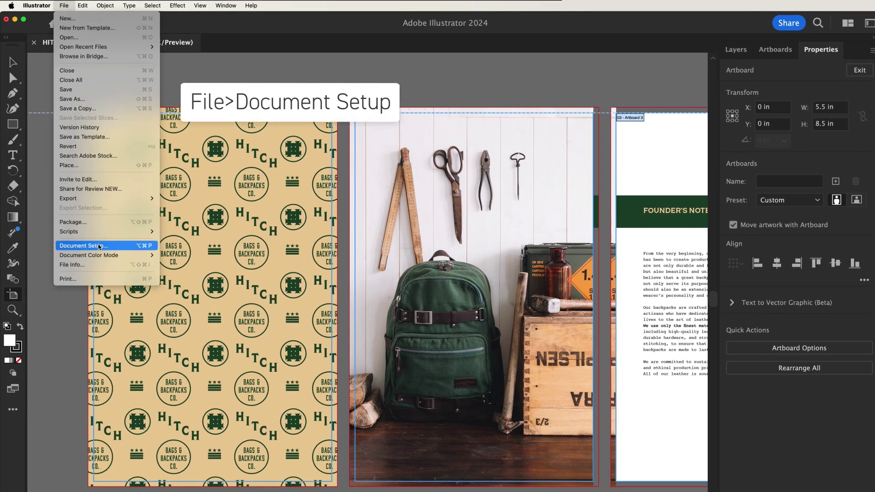
click(100, 245)
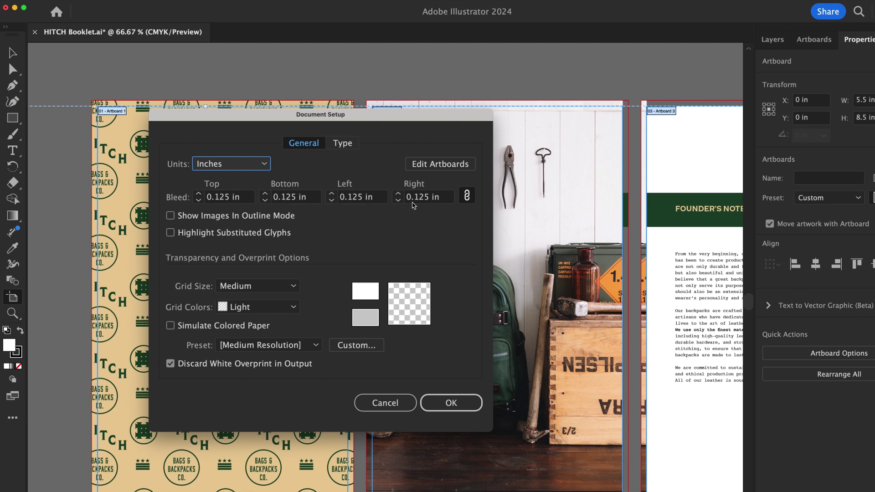
click(220, 198)
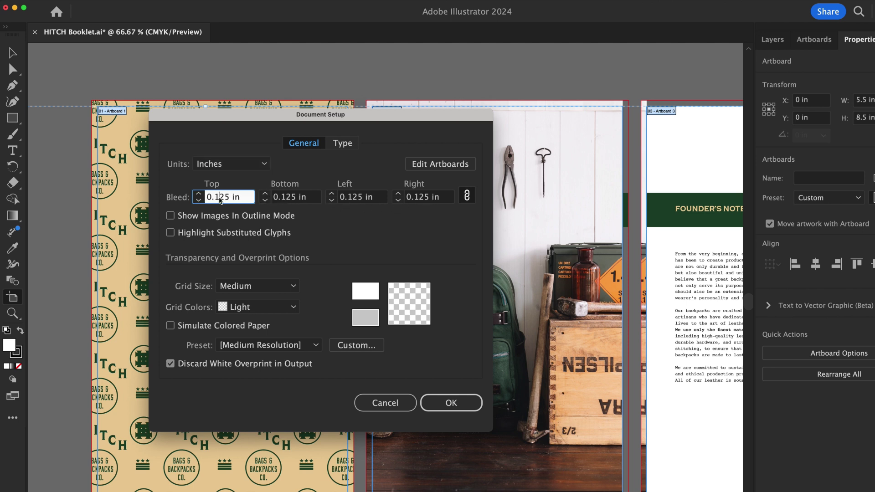
key(BackSpace)
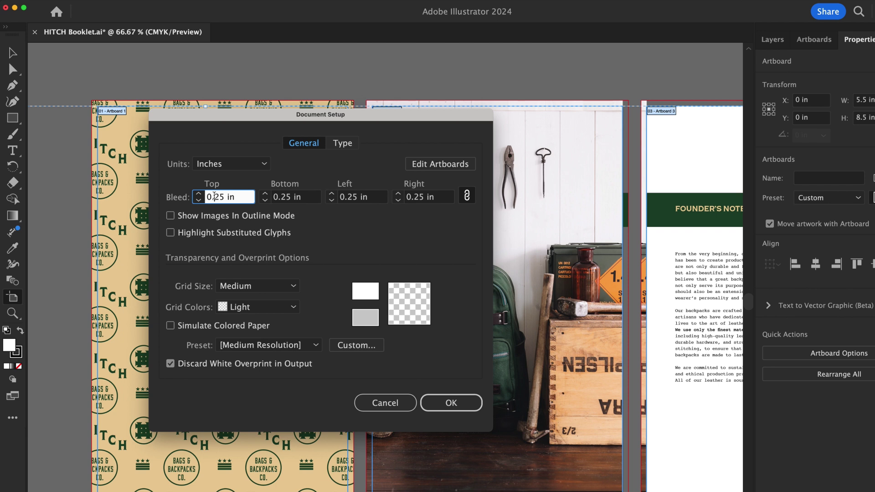
text(1)
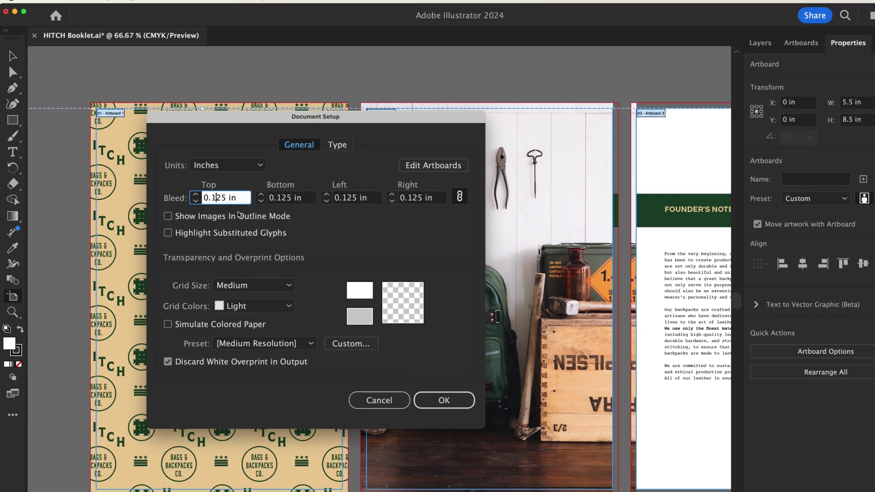
click(451, 403)
click(66, 0)
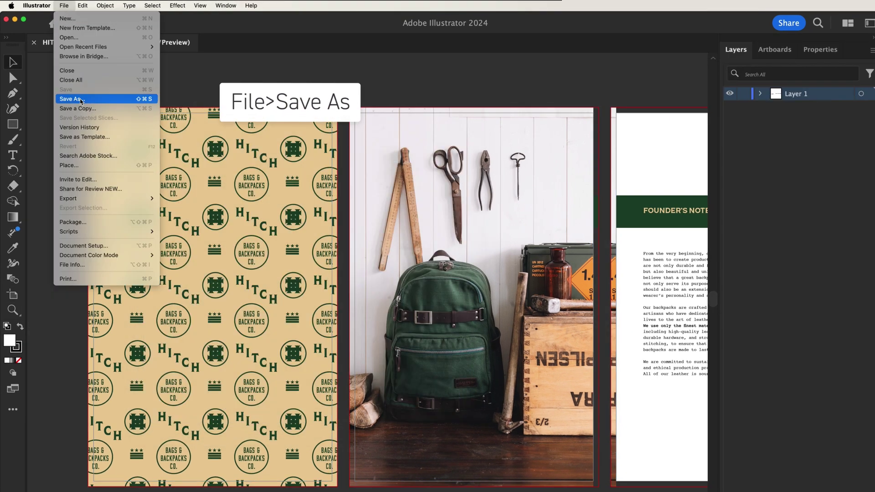
Step: Save the booklet as Adobe PDF HITCH Booklet.pdf using the [PDF/X-4:2008] preset
click(72, 99)
click(443, 195)
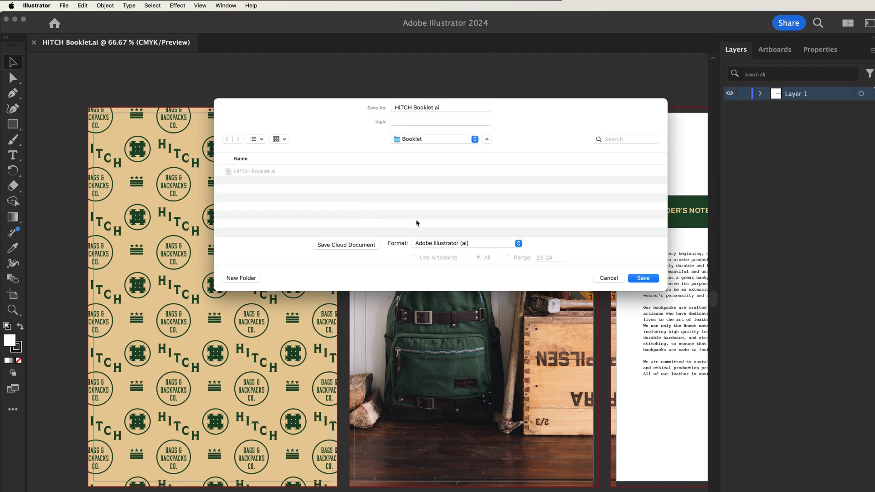
click(427, 242)
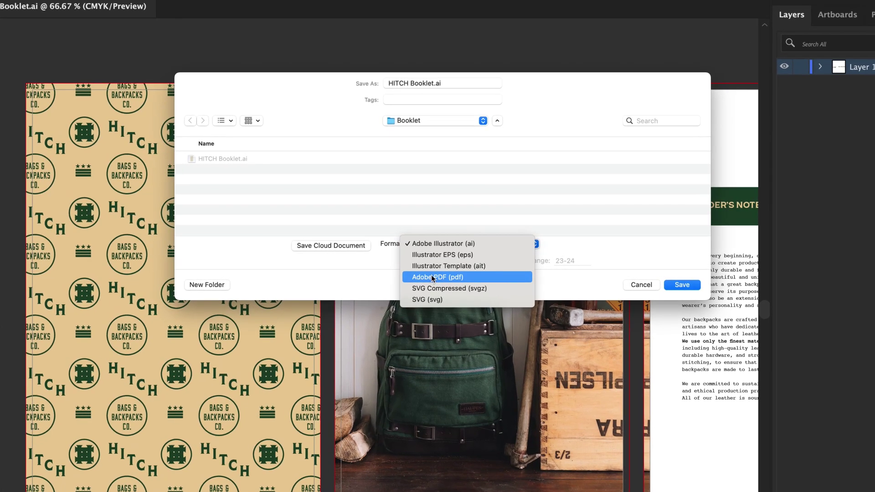
click(428, 277)
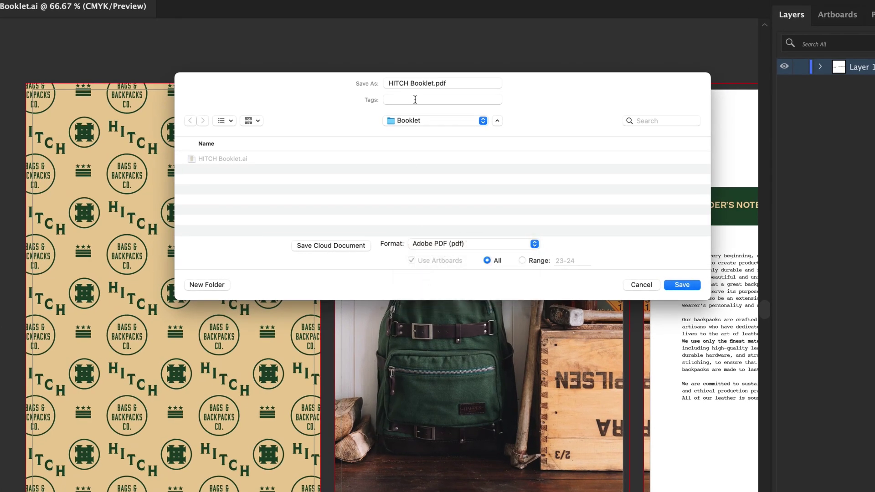
click(681, 284)
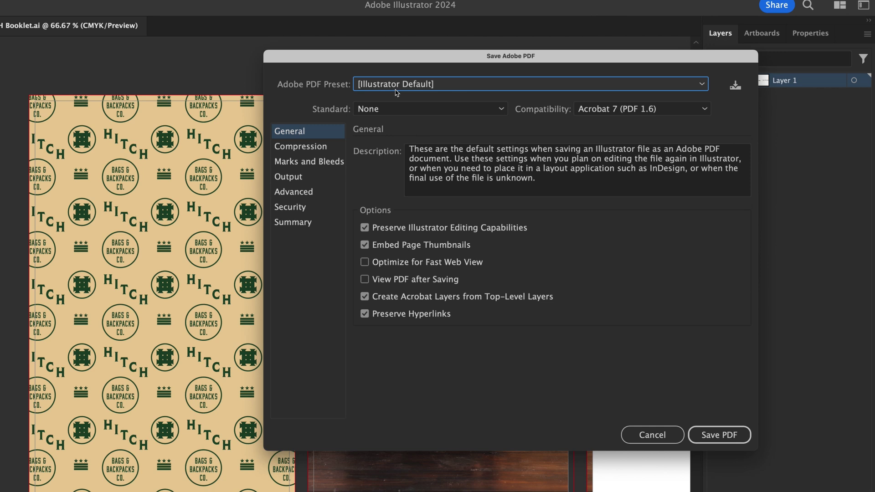
click(396, 87)
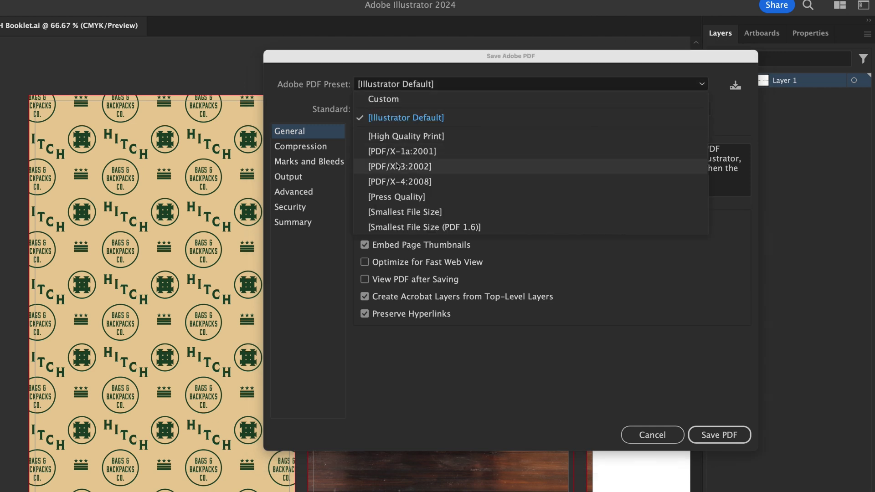
click(438, 183)
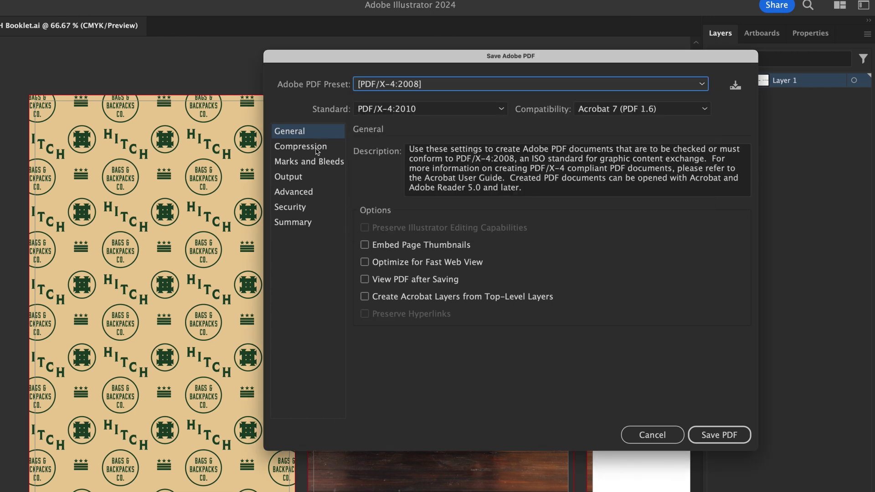
Step: Set colour and grayscale compression to ZIP and enable Use Document Bleed Settings
click(317, 148)
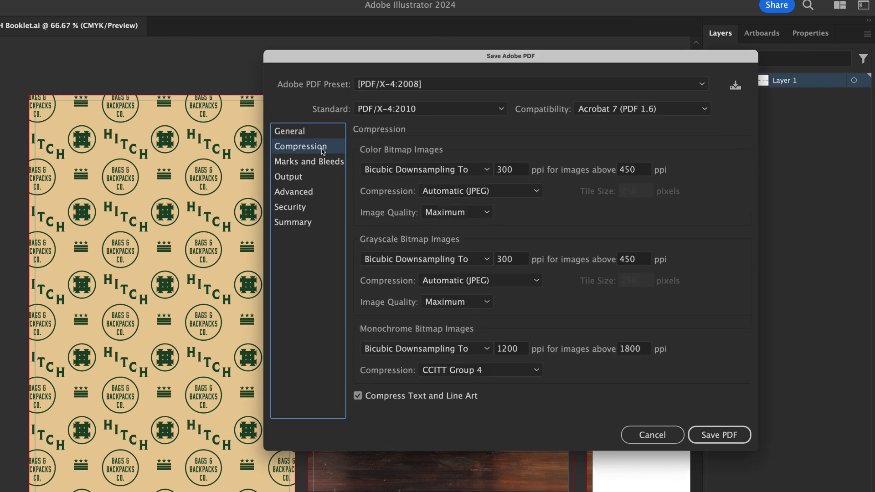
click(522, 191)
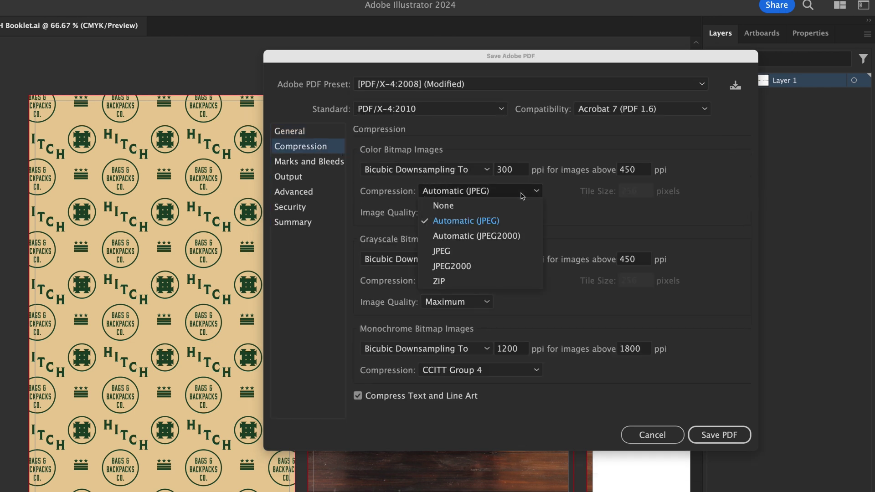
click(460, 280)
click(526, 283)
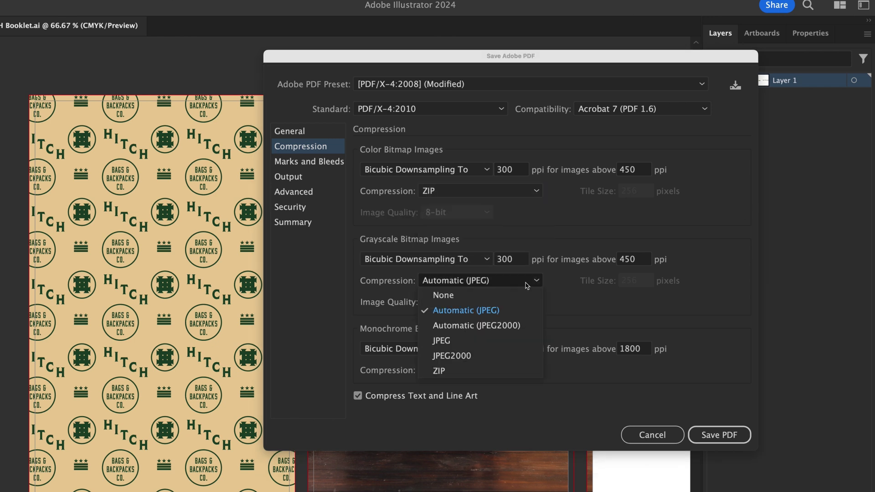
click(450, 370)
click(328, 163)
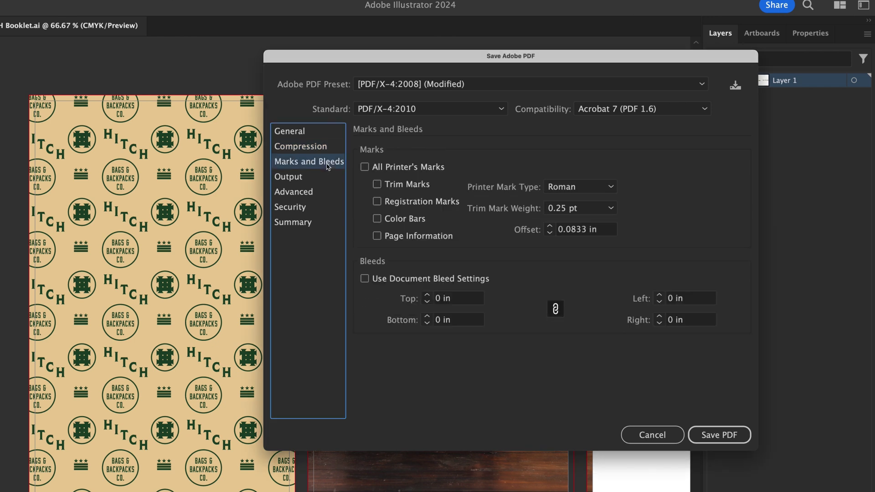
click(364, 280)
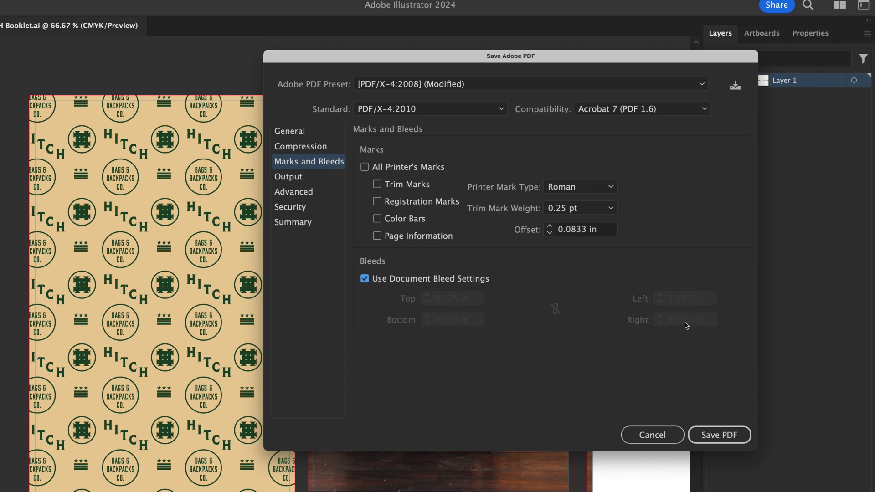
Step: Convert colours to destination Coated GRACoL 2006 and keep it as the output intent
click(313, 181)
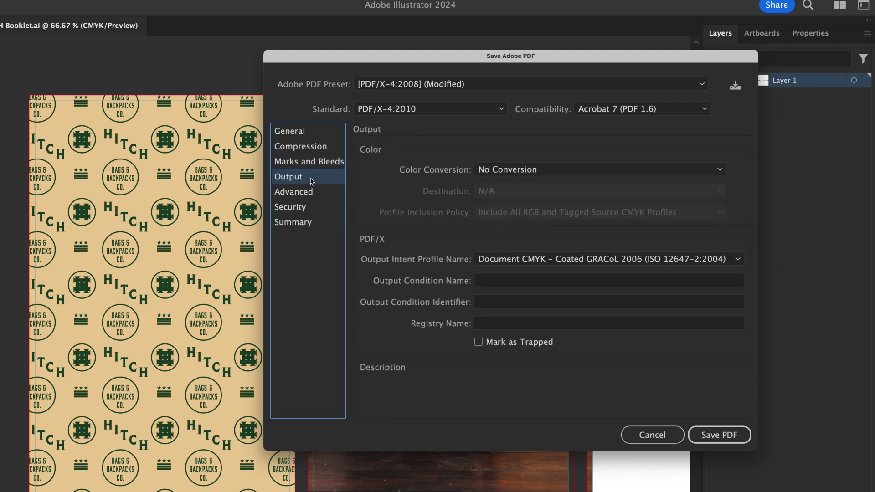
click(528, 169)
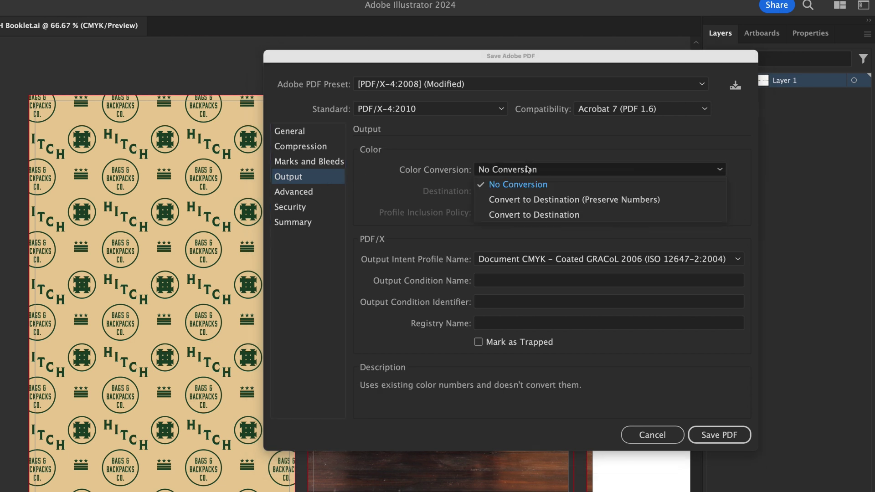
click(533, 216)
click(524, 194)
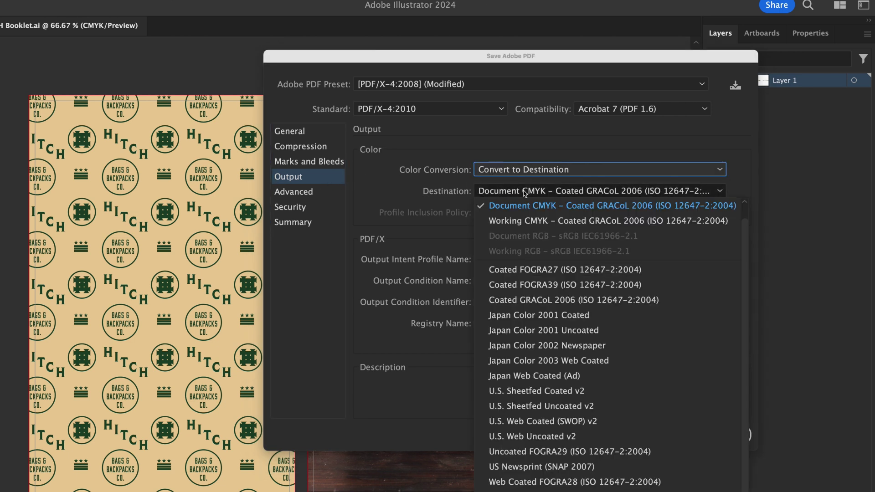
click(529, 300)
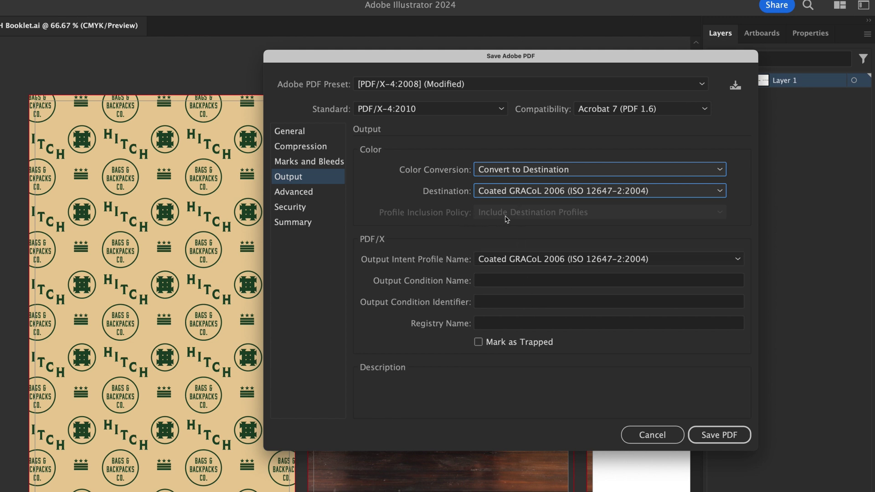
click(511, 257)
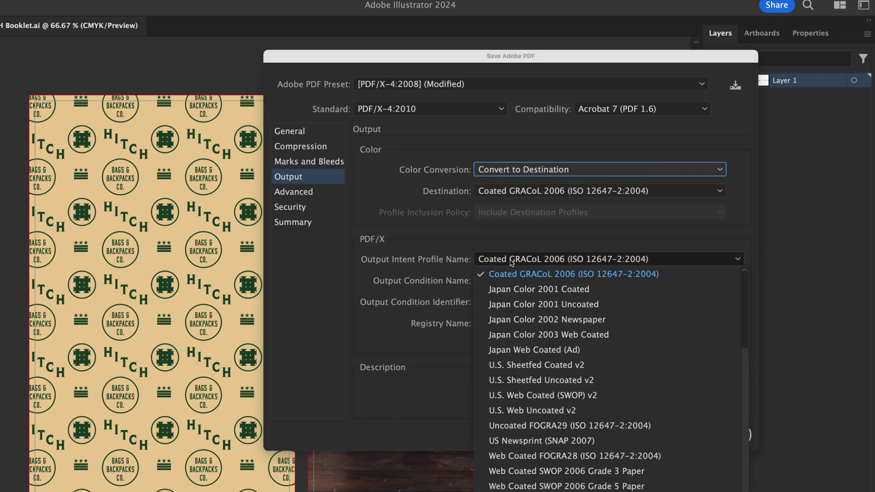
click(512, 275)
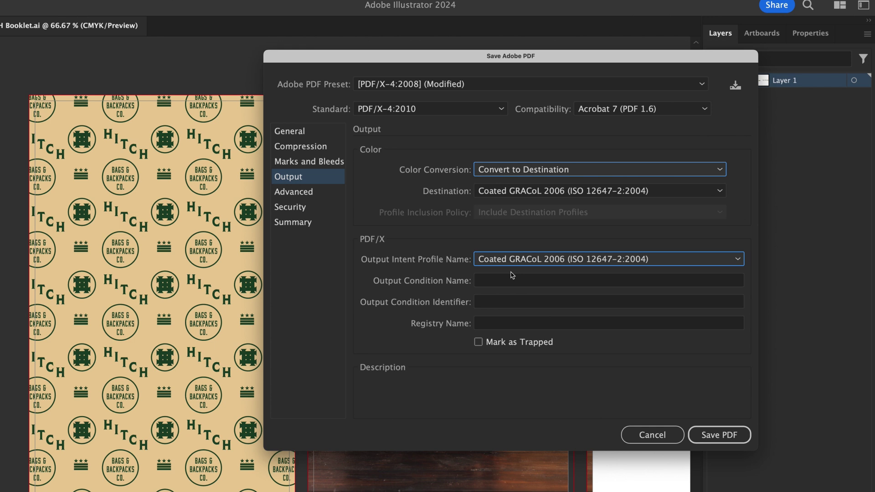
Step: Save these settings as the Smartpress preset and save the booklet PDF
click(734, 86)
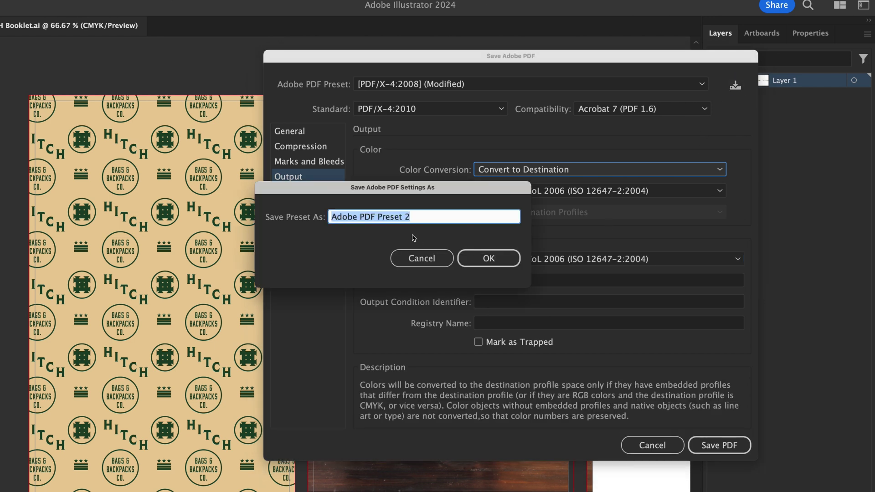
text(Smartpress)
click(477, 259)
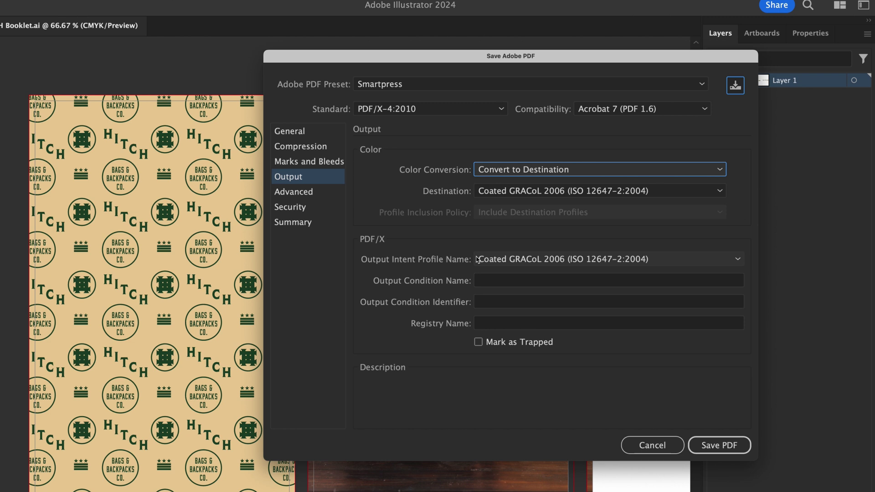
click(718, 445)
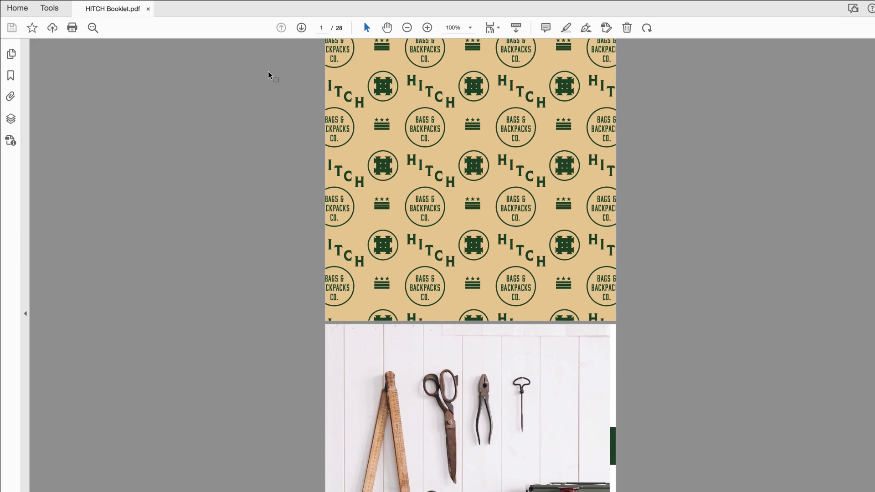
scroll(268, 75, down, 5)
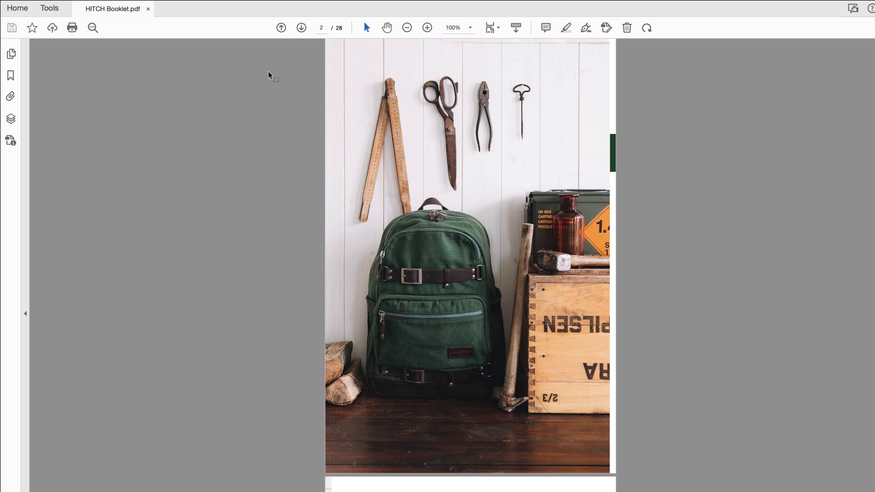
Step: Scroll through the 28 pages of HITCH Booklet.pdf in Acrobat
scroll(268, 75, down, 12)
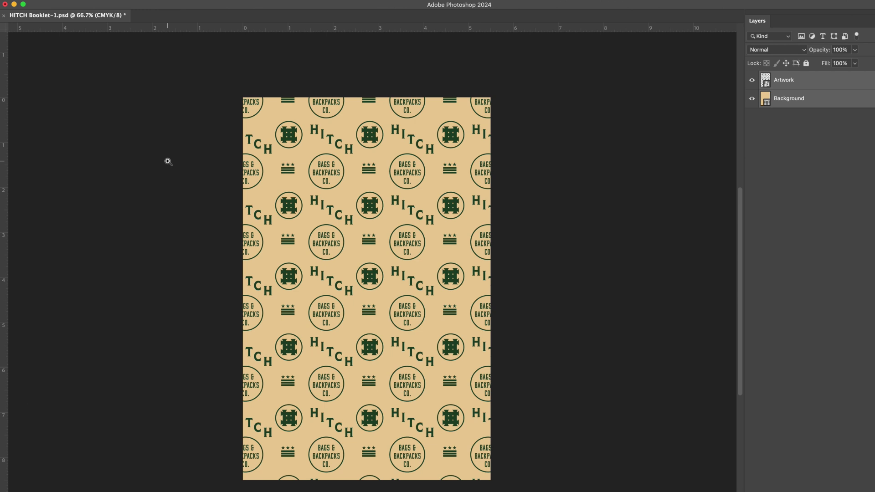
Step: In Canvas Size, tick Relative and enter 0.25 in for width and height
click(123, 6)
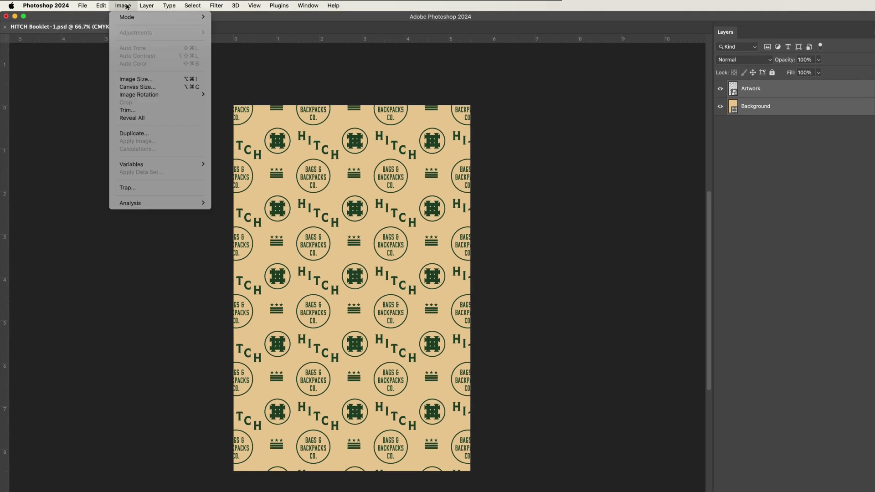
click(142, 87)
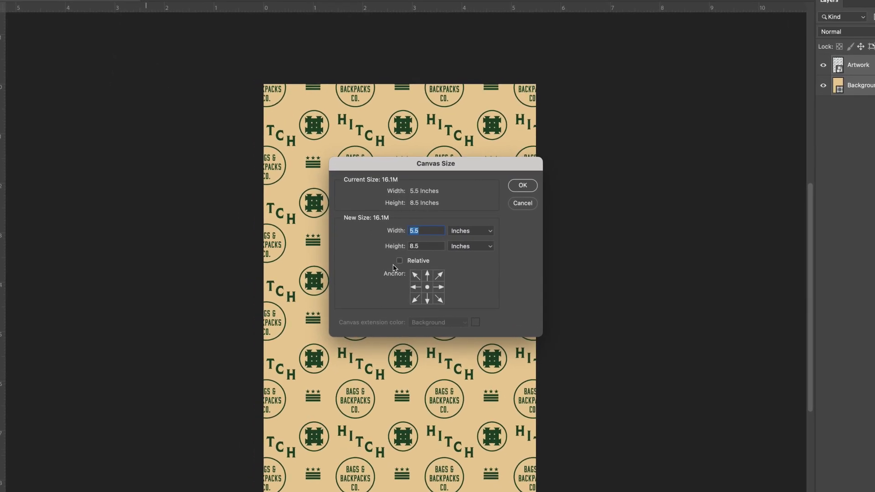
click(400, 261)
click(419, 232)
text(.)
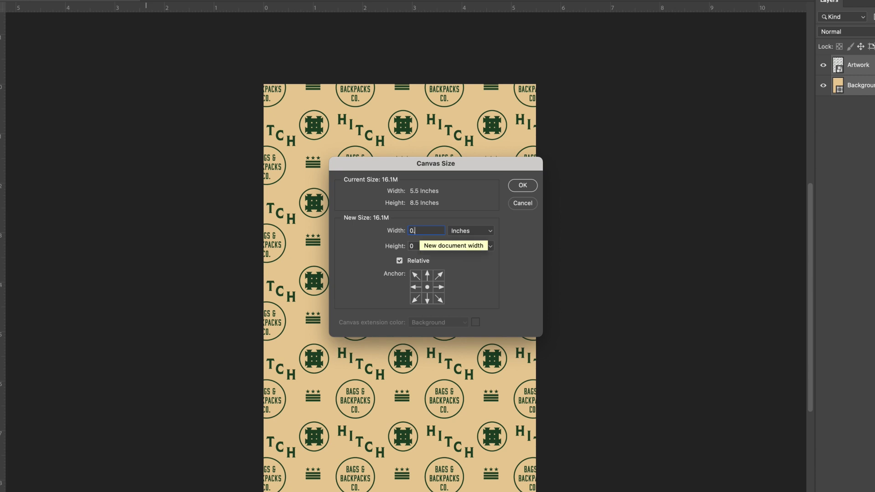
text(25)
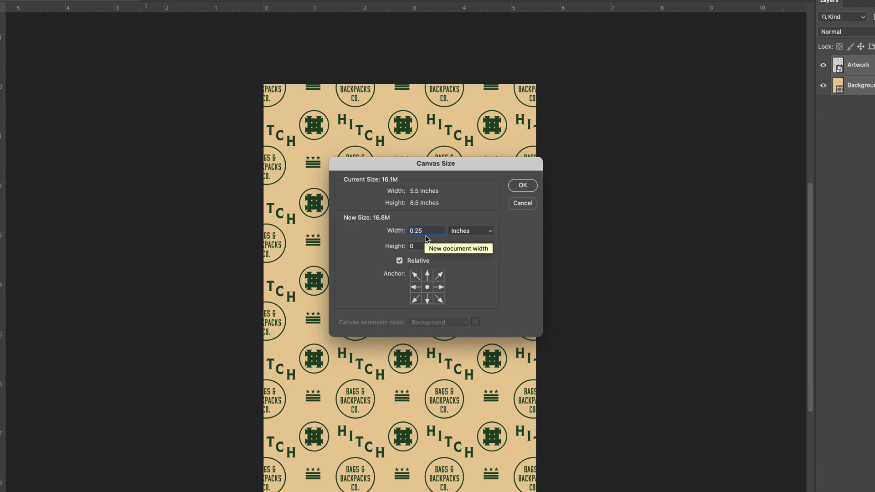
key(Tab)
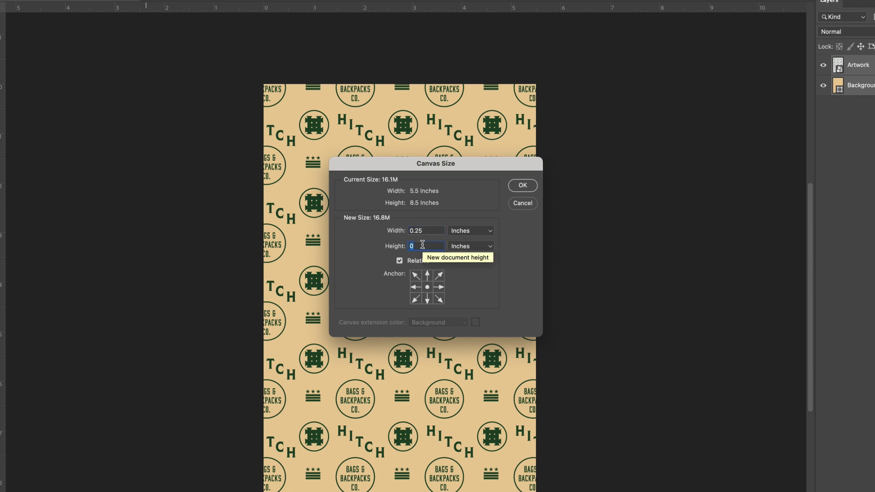
text(0.25)
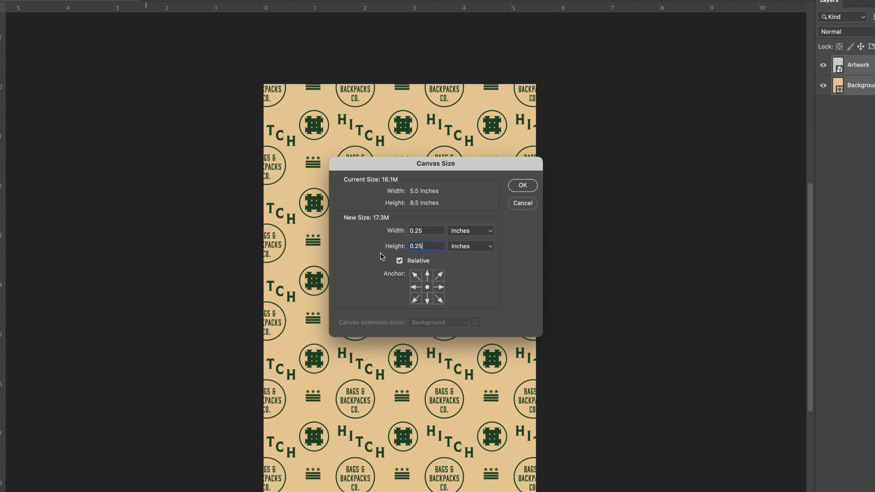
Step: Fix the width and height entries and apply the 0.25 in relative canvas enlargement
key(super+a)
key(super+a)
text(0.5)
key(Tab)
text(0.5)
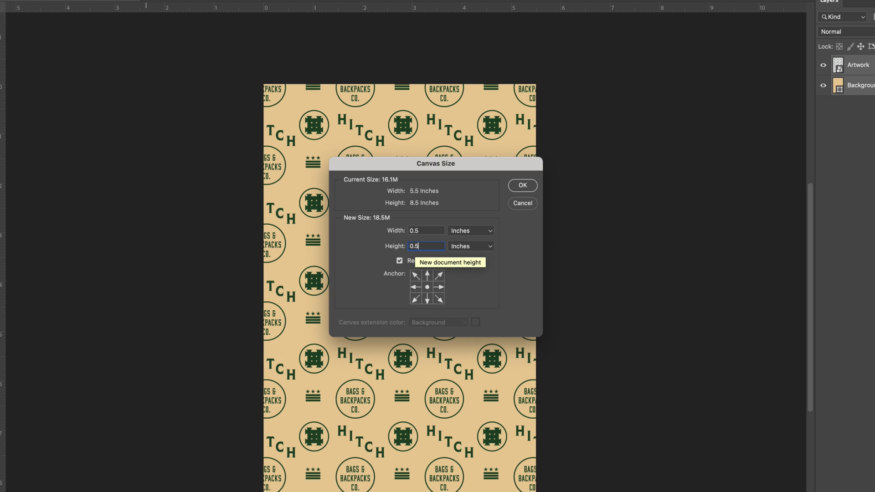
double_click(415, 230)
text(0.2)
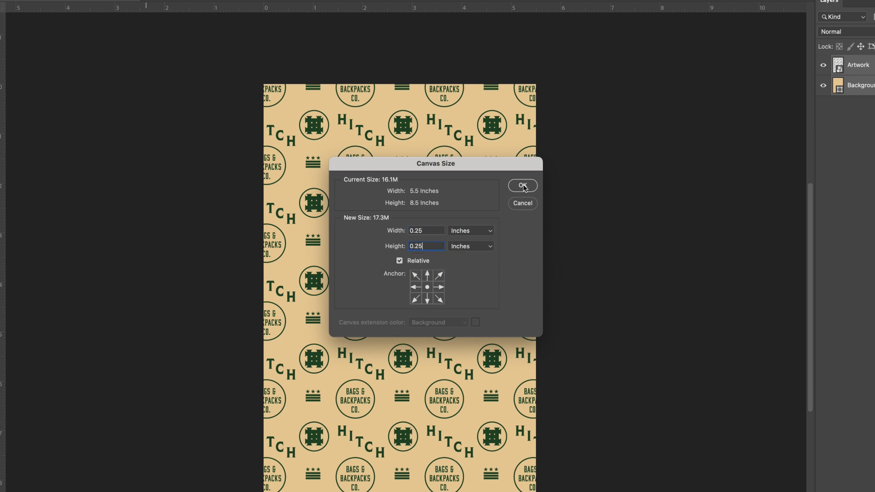
click(523, 185)
key(v)
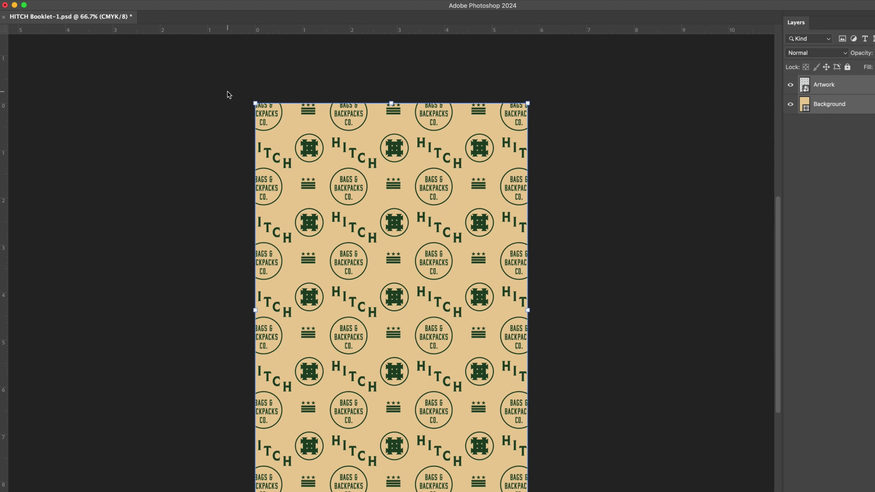
Step: Save a copy of HITCH Booklet-1 as a Photoshop PDF using the [PDF/X-4:2008] preset
click(91, 6)
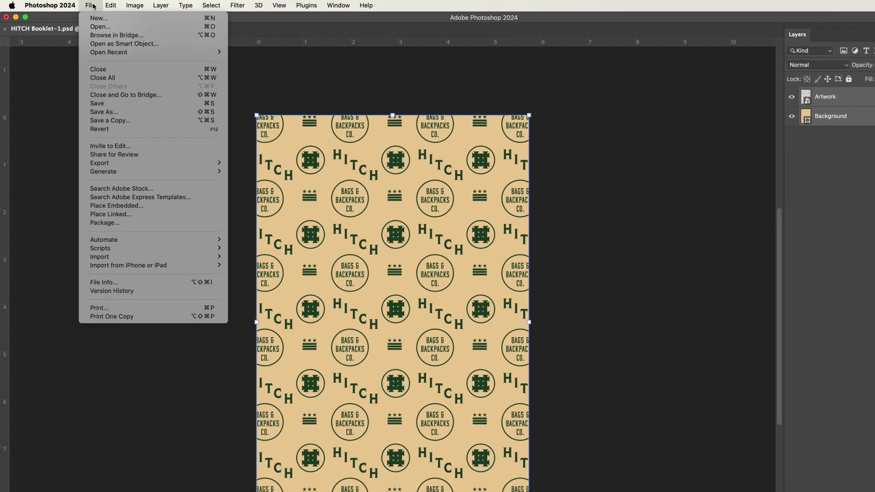
click(117, 122)
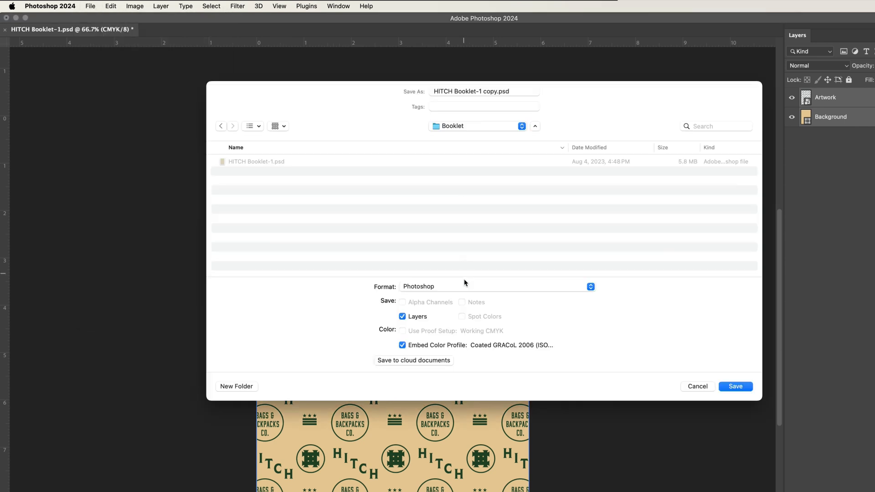
click(466, 287)
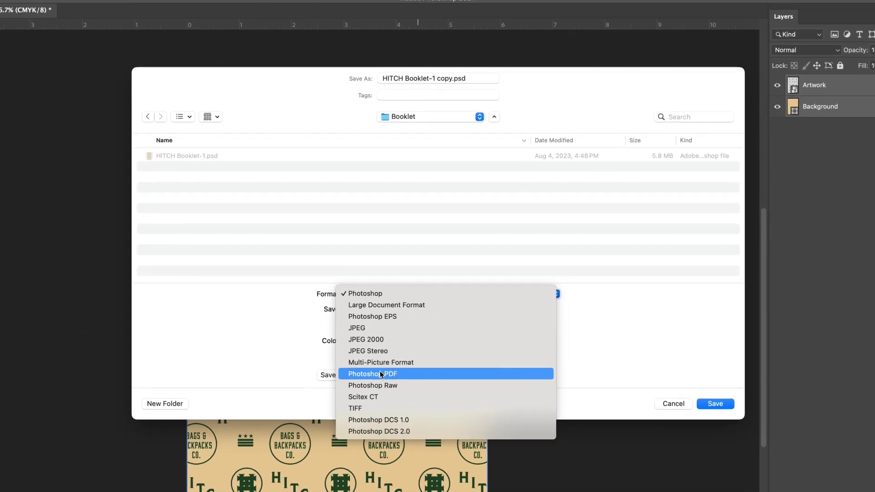
click(411, 363)
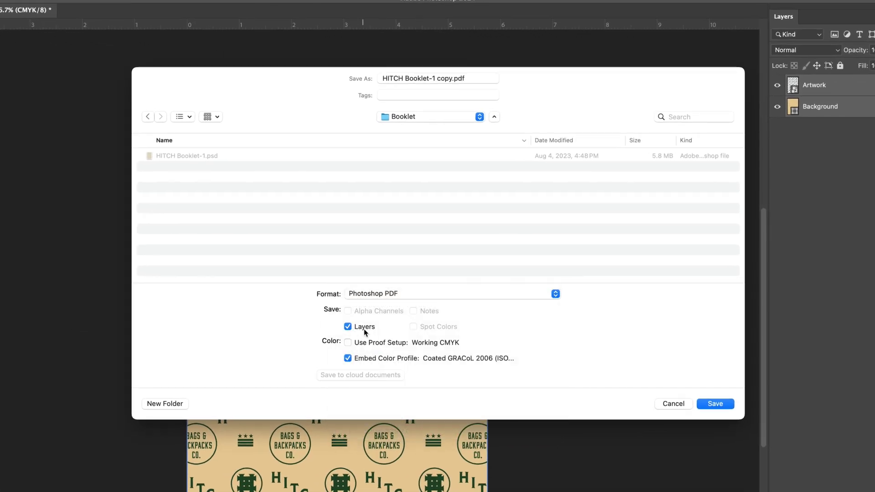
click(714, 404)
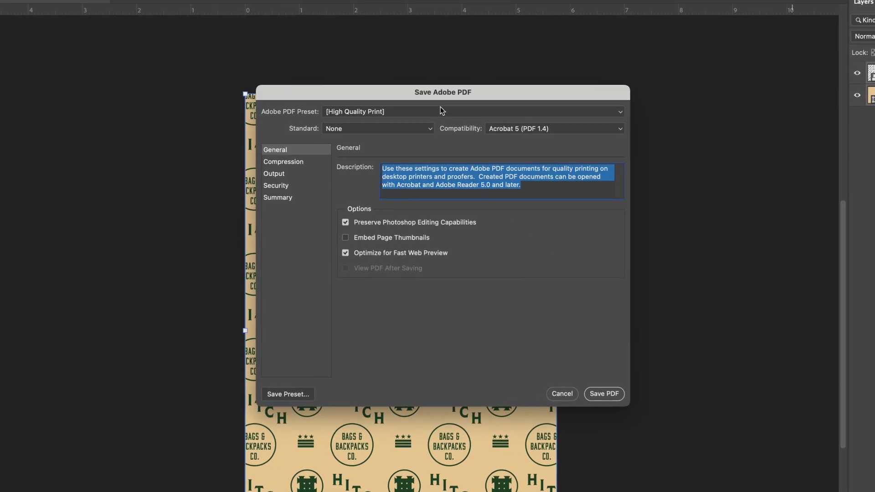
click(442, 109)
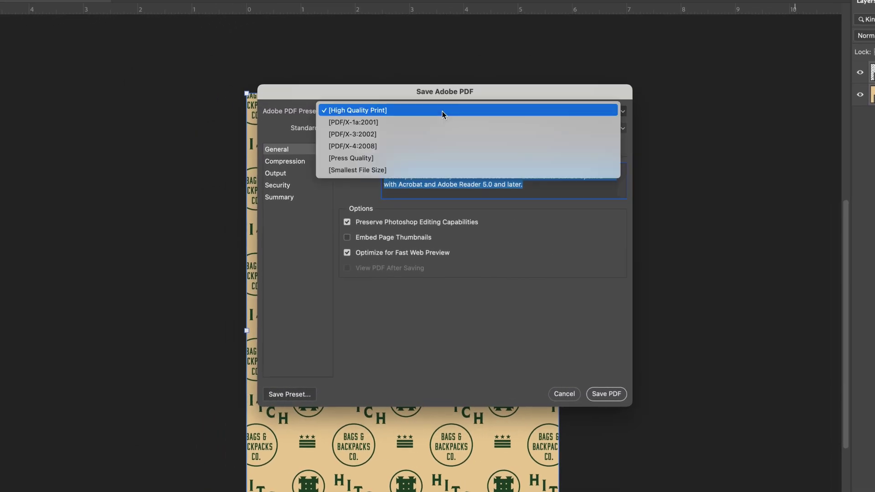
click(374, 146)
Step: Set the PDF image compression to ZIP
click(296, 162)
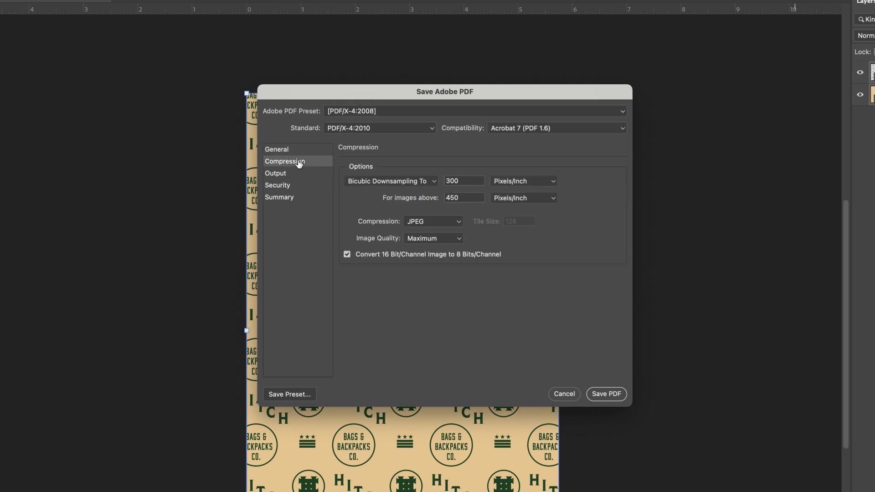
click(444, 221)
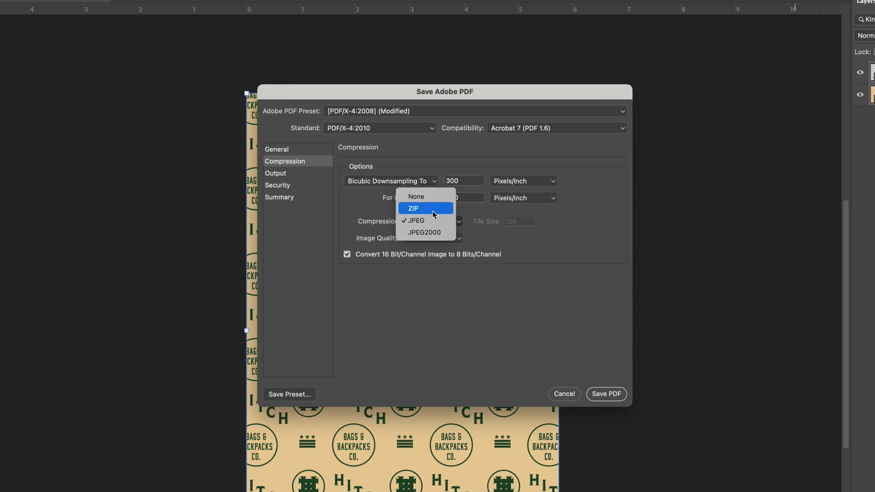
click(433, 211)
Step: Convert colours to Coated GRACoL 2006 as destination, with the same profile as output intent
click(287, 174)
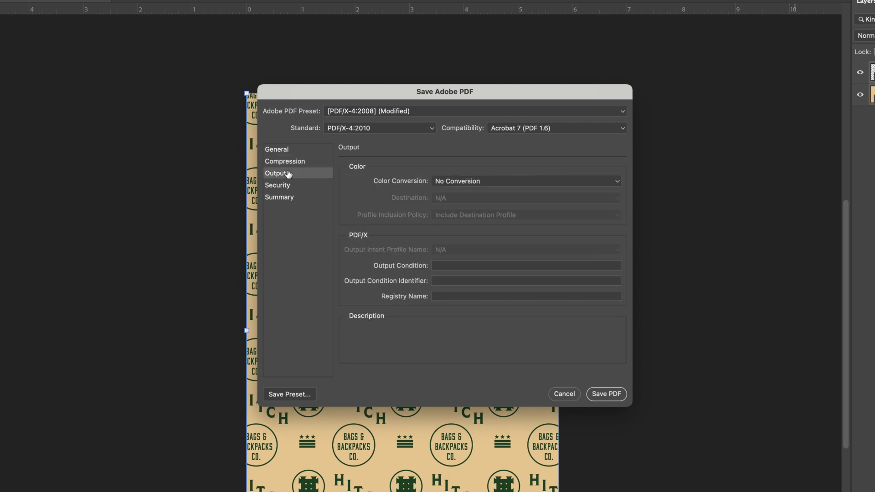
click(464, 182)
click(465, 192)
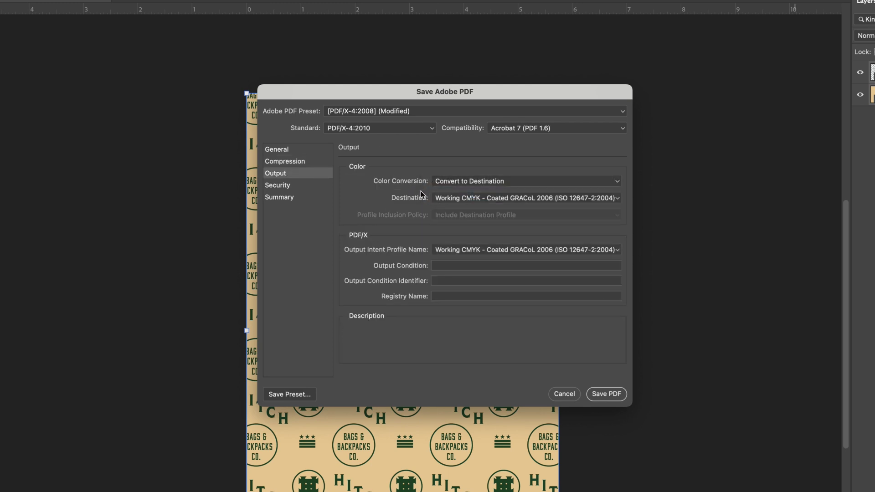
click(444, 199)
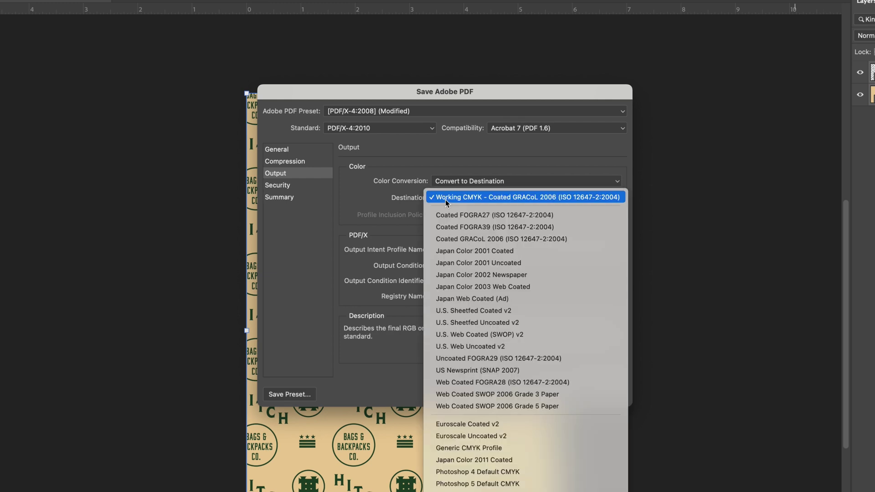
click(465, 241)
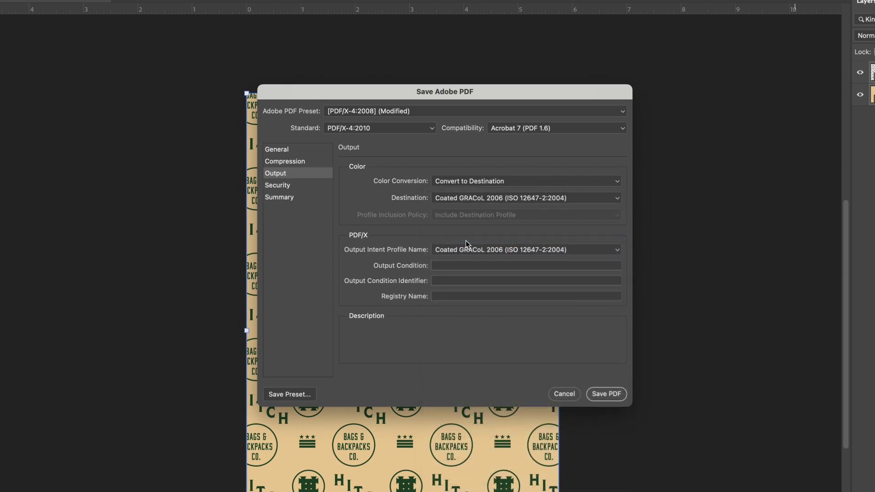
mouse_move(453, 217)
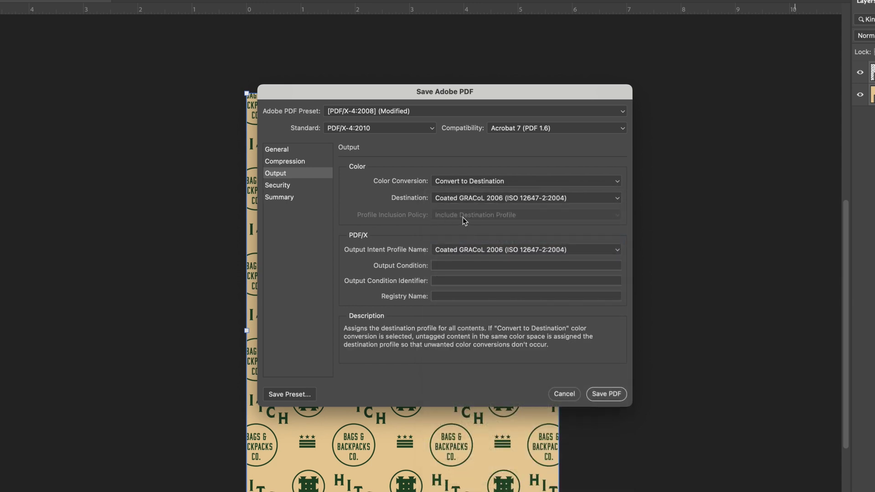
mouse_move(412, 244)
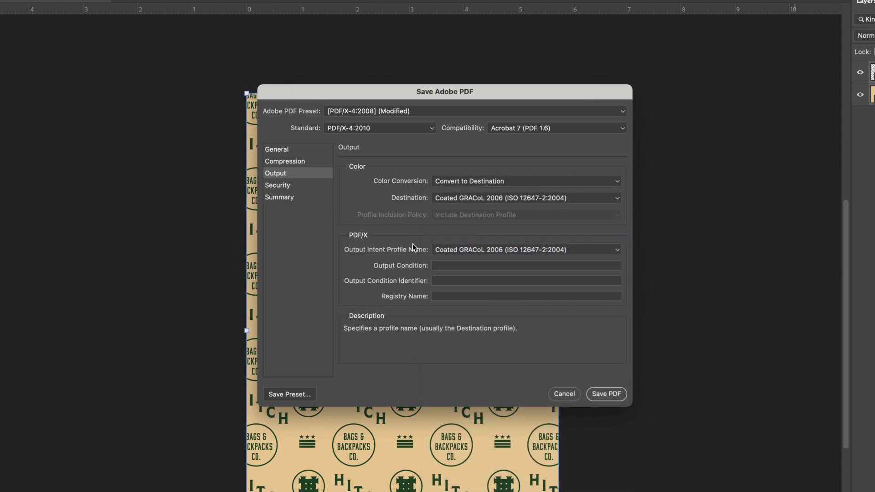
click(446, 253)
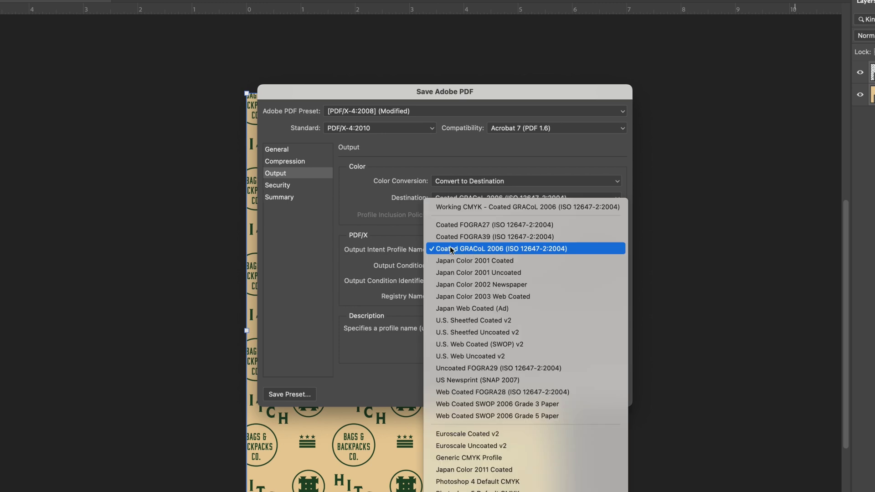
click(450, 249)
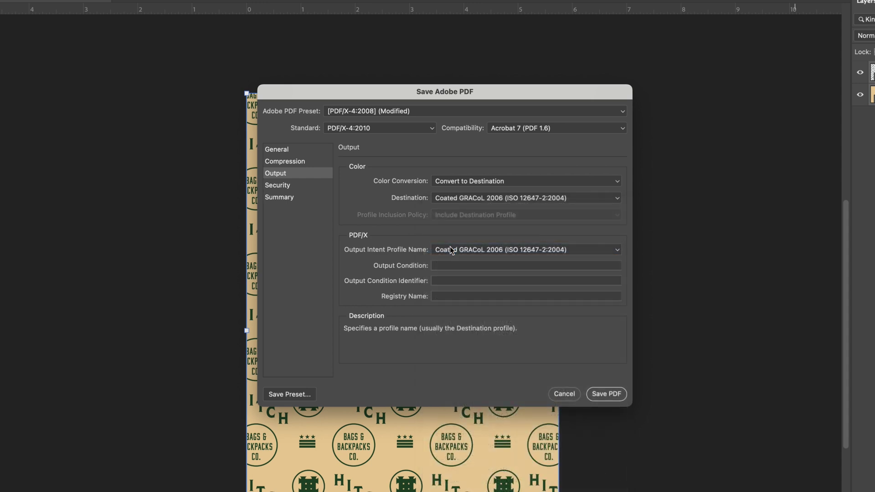
Step: Save the current PDF settings as a preset named 'Smartpress'
click(294, 396)
text(Smartpress.joboptions)
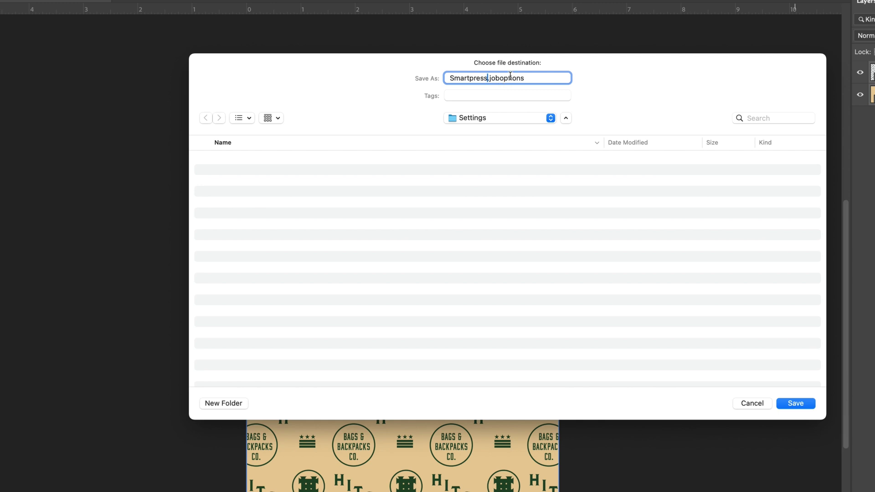
click(795, 403)
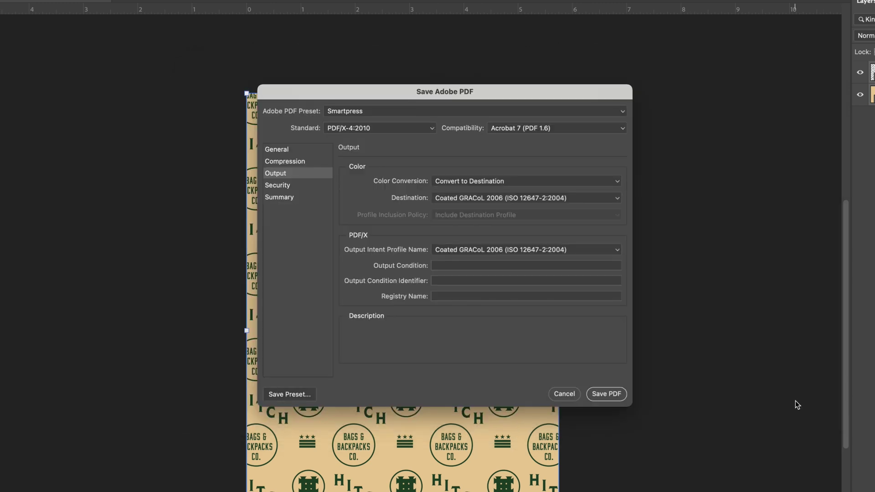